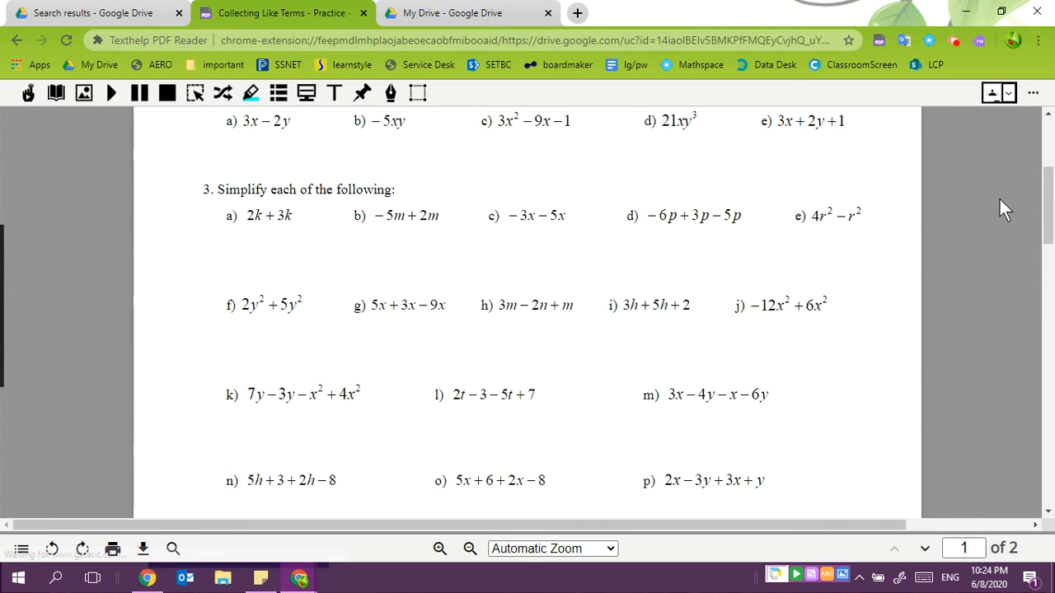
# Have the answer labels of question 2 read aloud with hover speech, and stop the reading
pyautogui.scroll(3, 1049, 220)
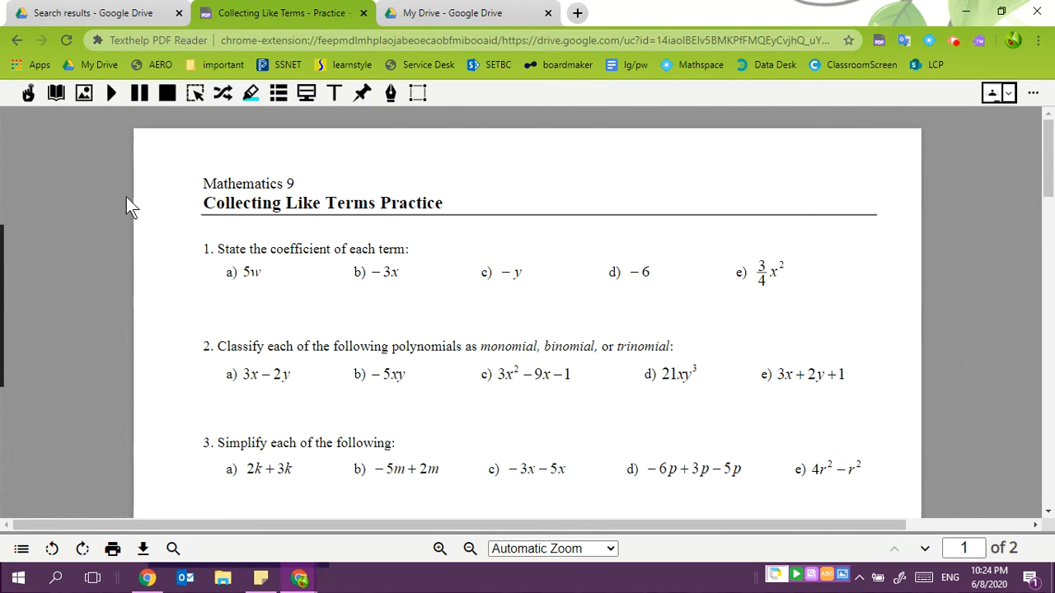
pyautogui.click(28, 92)
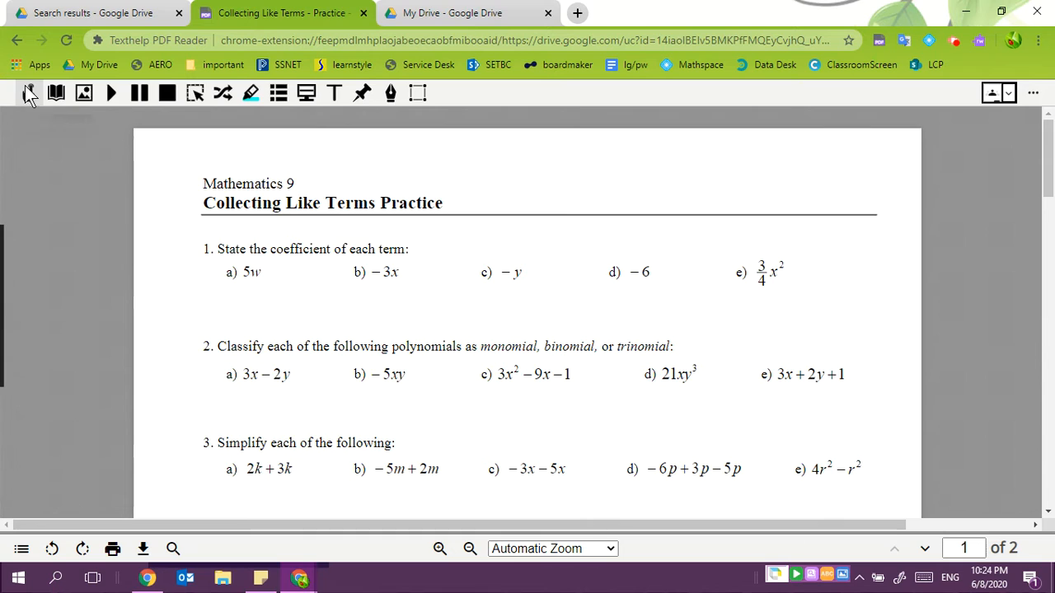
pyautogui.click(238, 375)
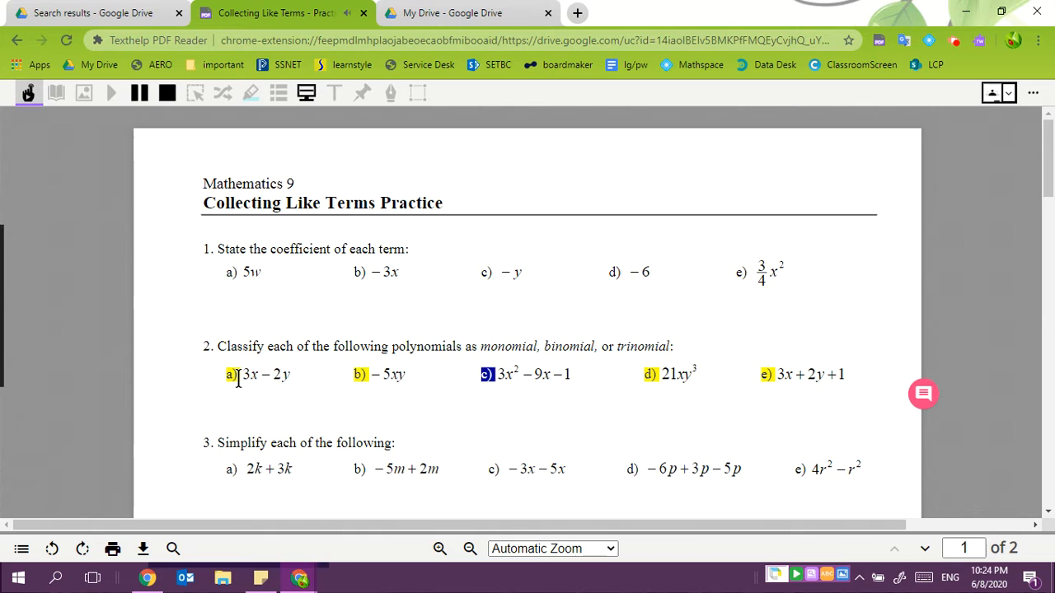
pyautogui.click(173, 92)
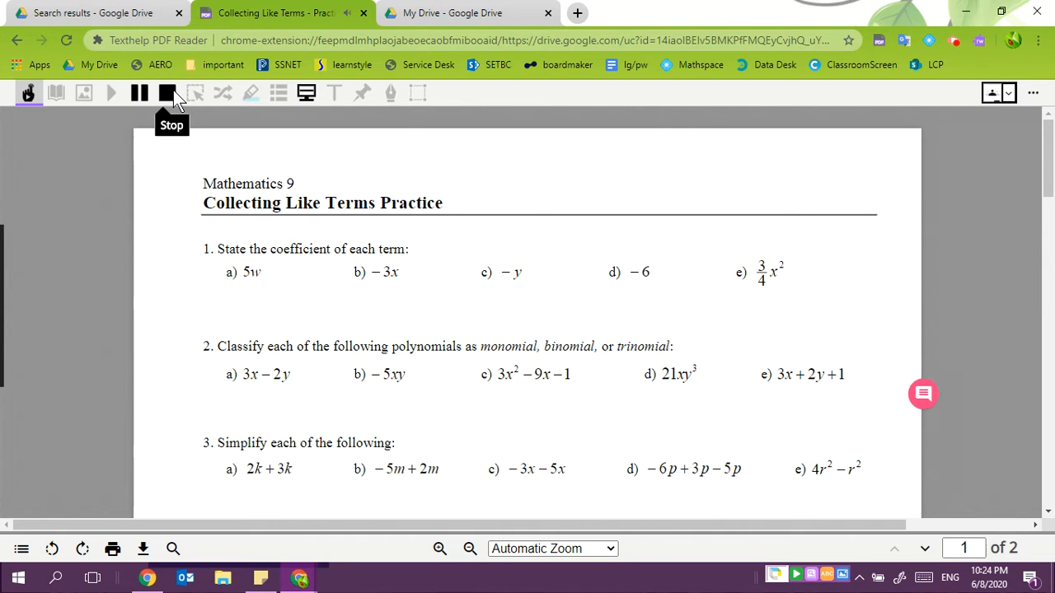
# Bring up the EquatIO toolbar and capture the expression 5x + 3x − 9x of question 3 g) with the screenshot reader
pyautogui.click(933, 42)
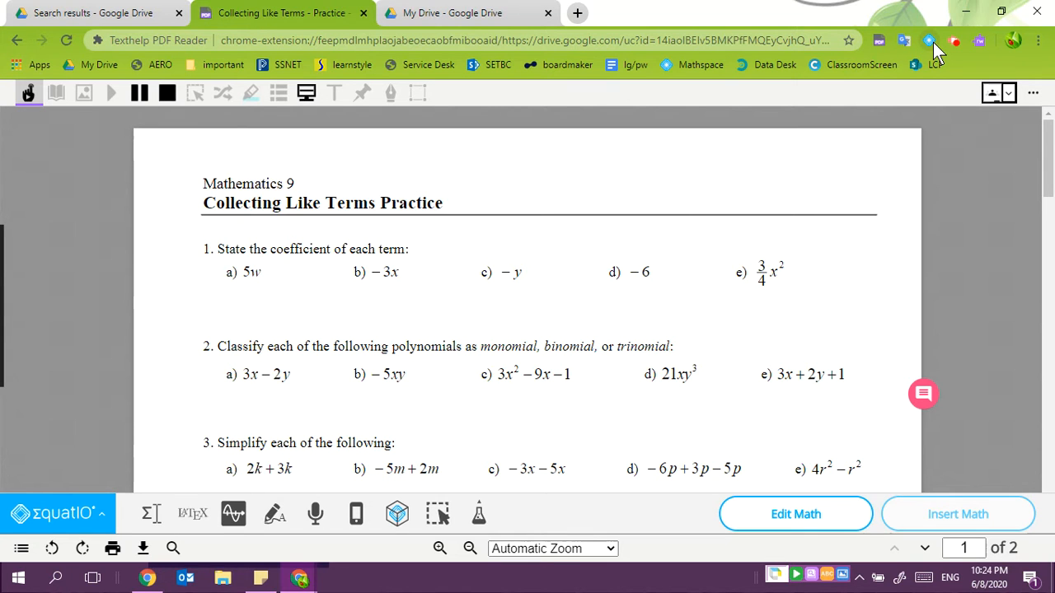
pyautogui.scroll(-3, 494, 257)
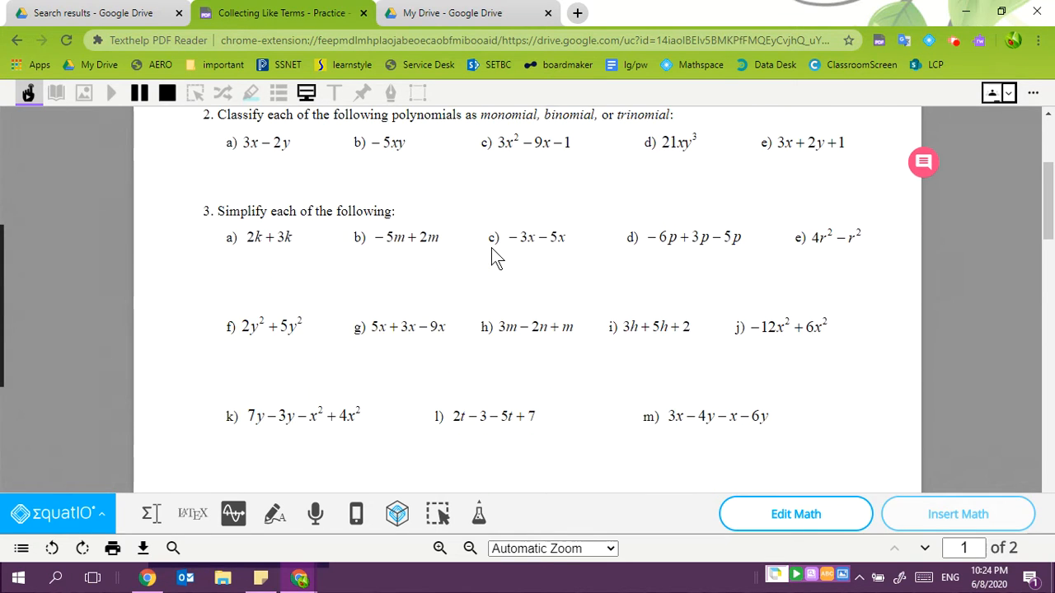
pyautogui.click(440, 516)
pyautogui.moveTo(362, 304); pyautogui.dragTo(458, 350)
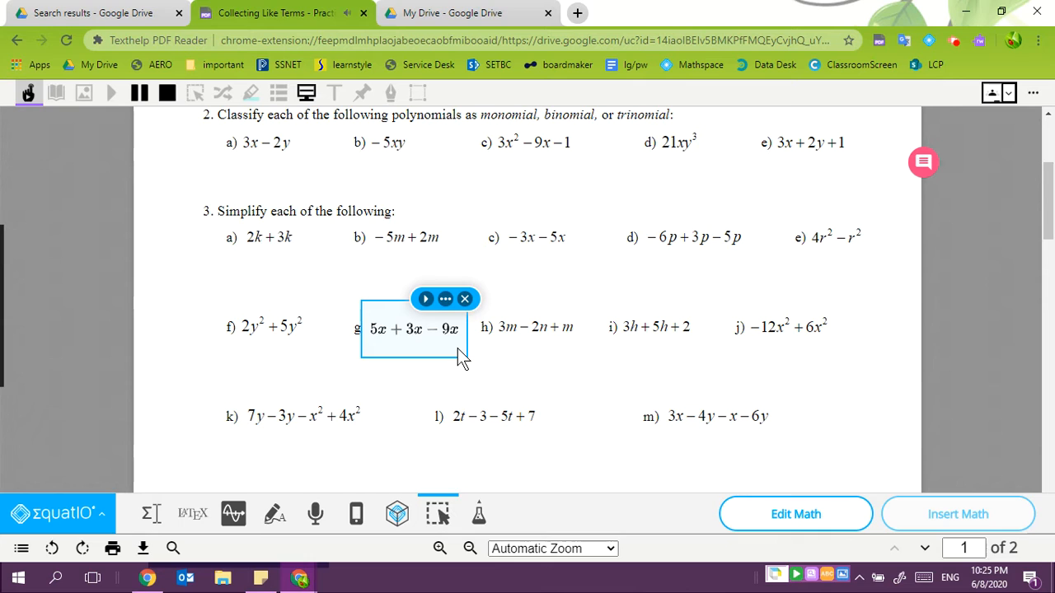
# Edit the captured expression with EquatIO, add = −x on a second line, and insert the math into the worksheet
pyautogui.click(445, 299)
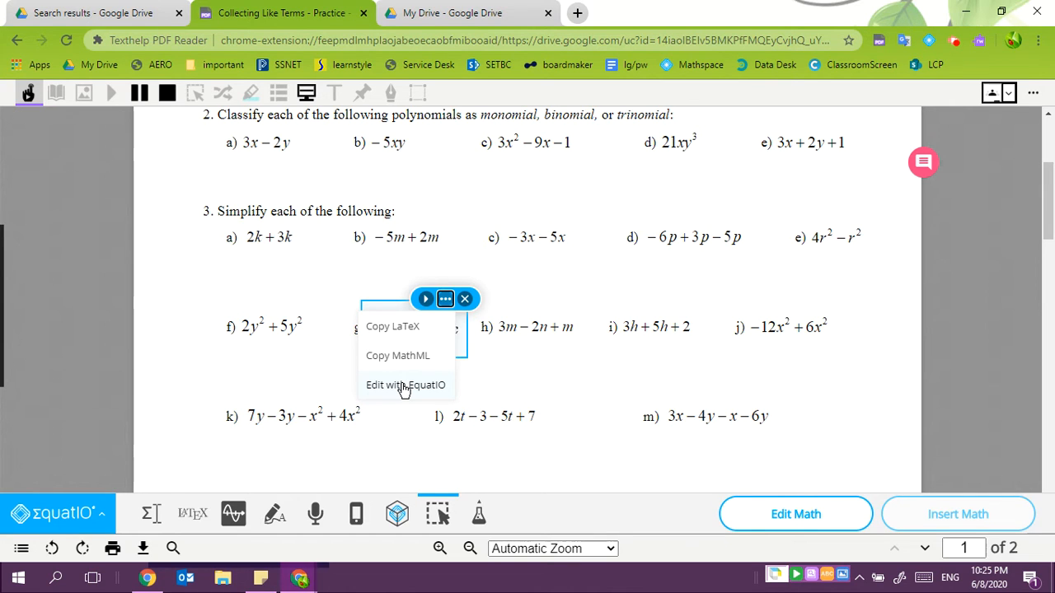
pyautogui.click(404, 388)
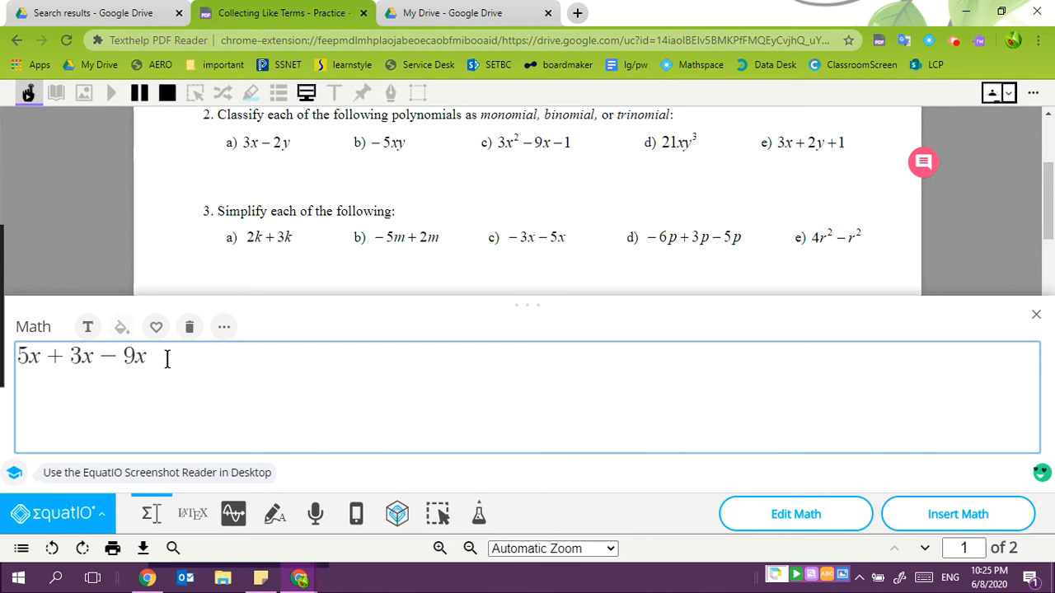
pyautogui.press('Return')
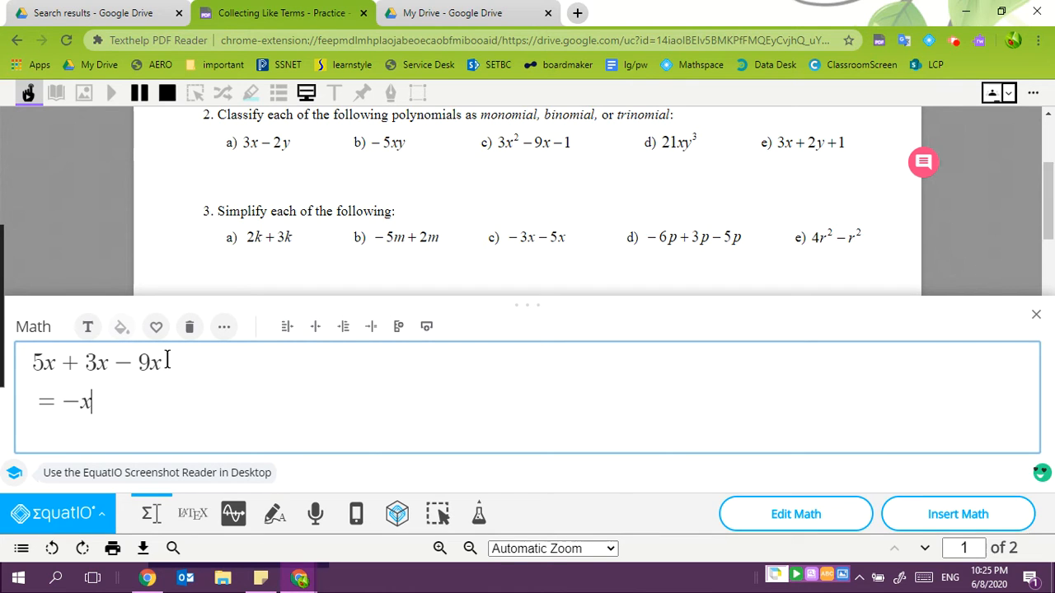
pyautogui.click(958, 514)
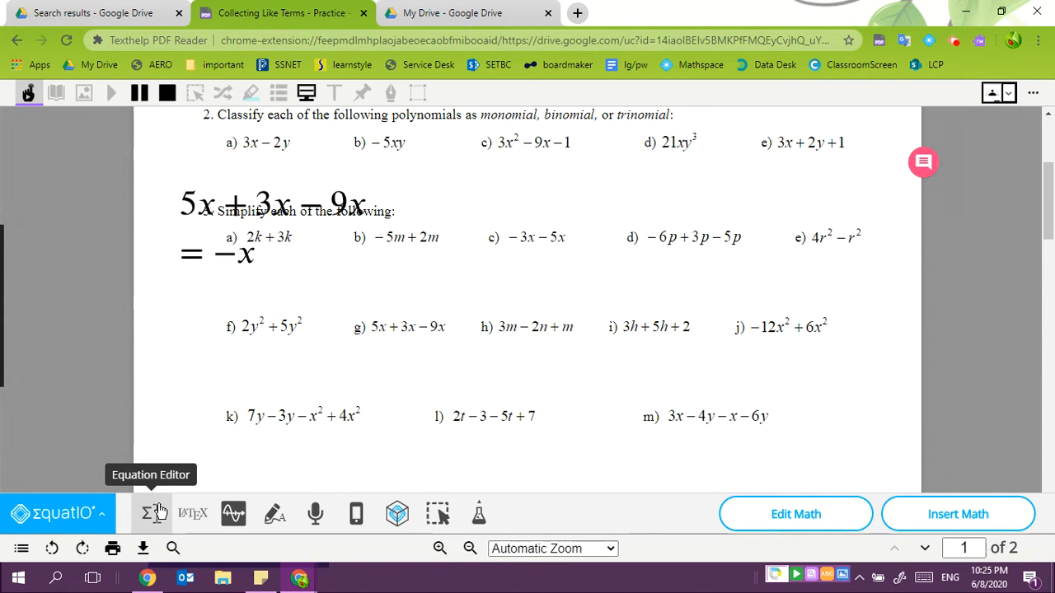
# Move the inserted math to just below question 3 g) and shrink it to about the width of that question
pyautogui.click(272, 211)
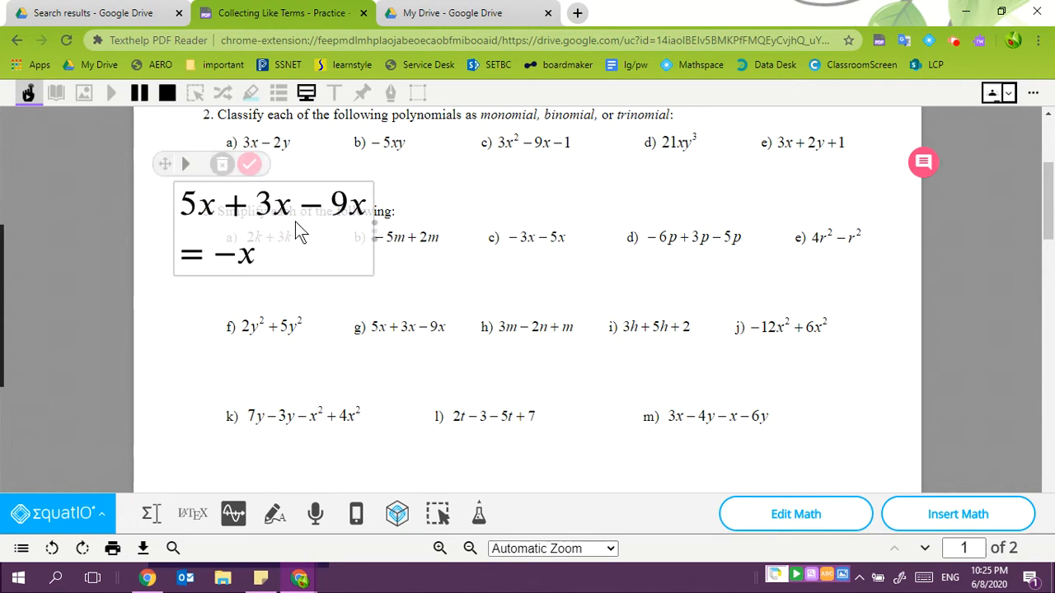
pyautogui.moveTo(295, 222); pyautogui.dragTo(480, 303)
pyautogui.moveTo(165, 165); pyautogui.dragTo(171, 173)
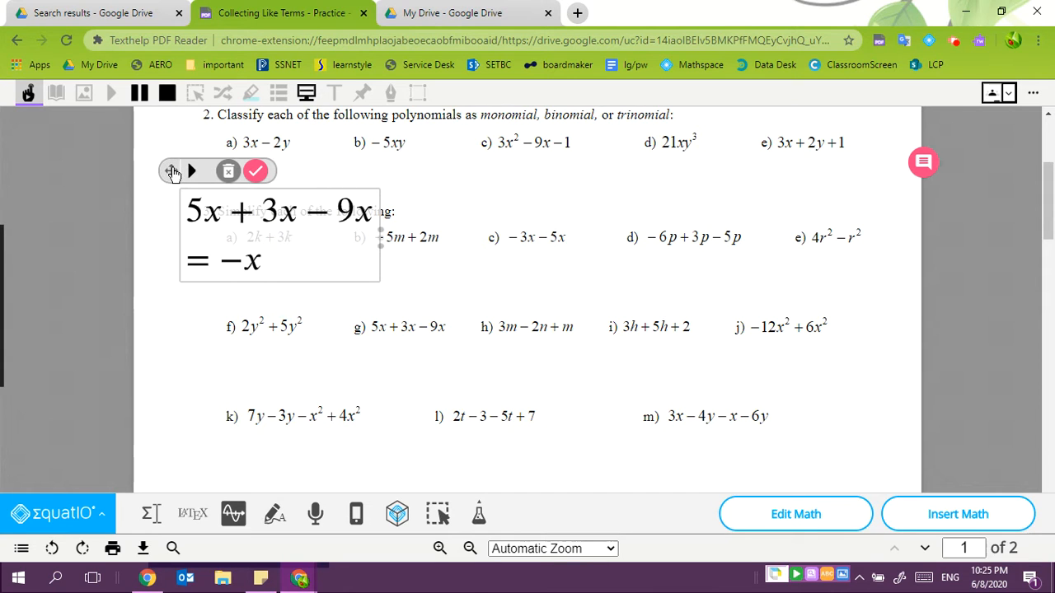
pyautogui.moveTo(173, 180); pyautogui.dragTo(348, 320)
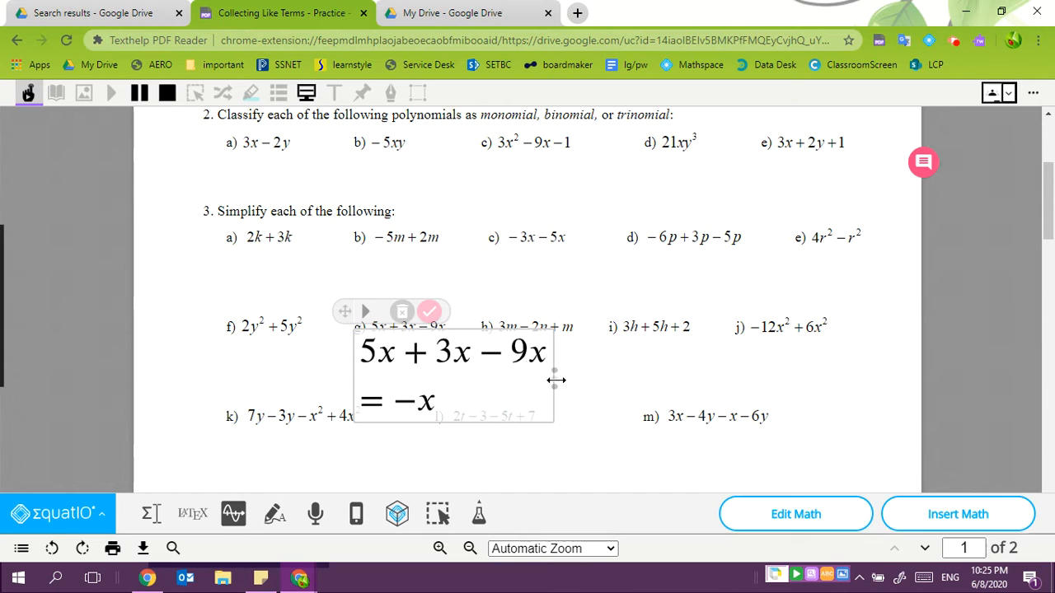
pyautogui.moveTo(555, 380); pyautogui.dragTo(459, 394)
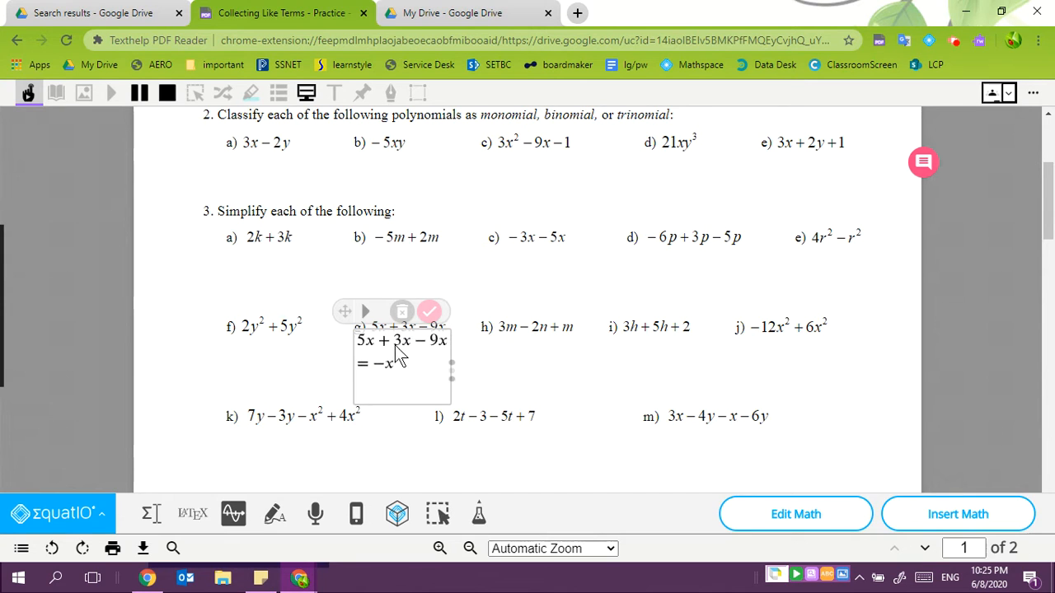
# Play the inserted math aloud, nudge it slightly down below question 3 g), and confirm its placement
pyautogui.click(366, 312)
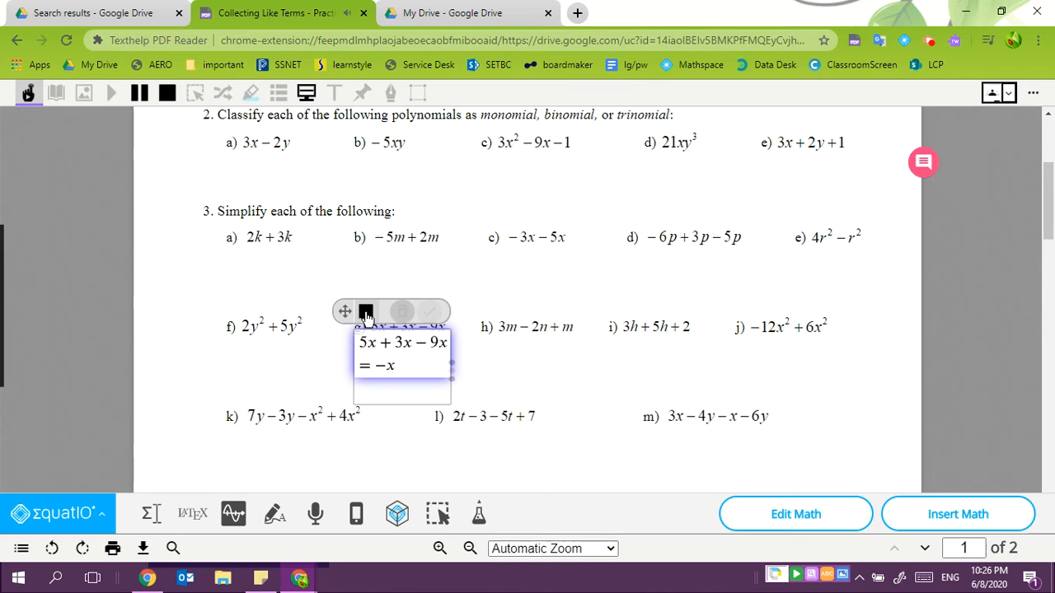
pyautogui.click(366, 313)
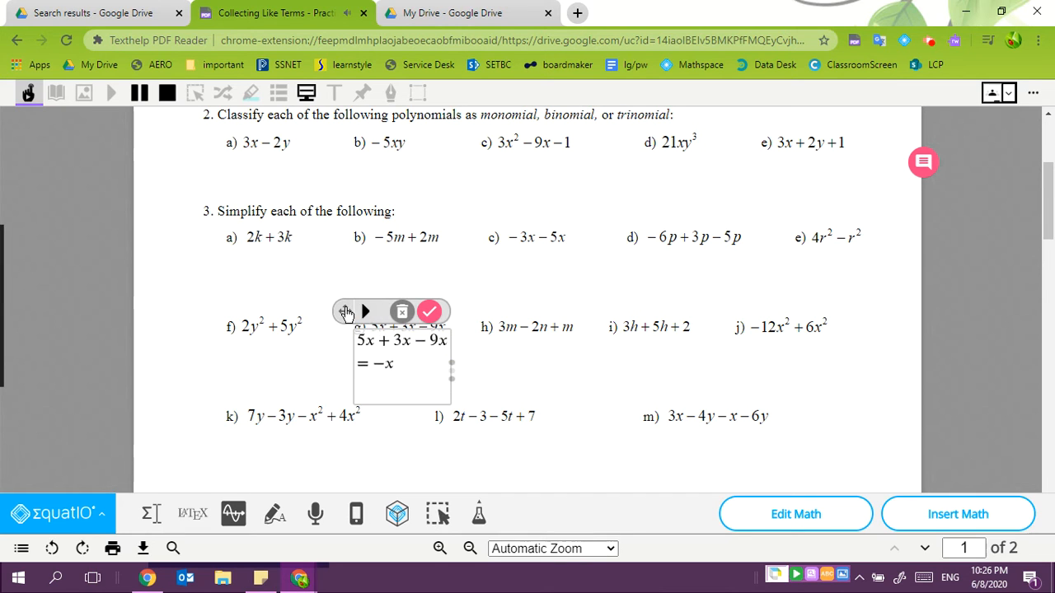
pyautogui.moveTo(346, 312)
pyautogui.mouseDown()
pyautogui.moveTo(349, 296)
pyautogui.moveTo(348, 318)
pyautogui.mouseUp()
pyautogui.click(431, 317)
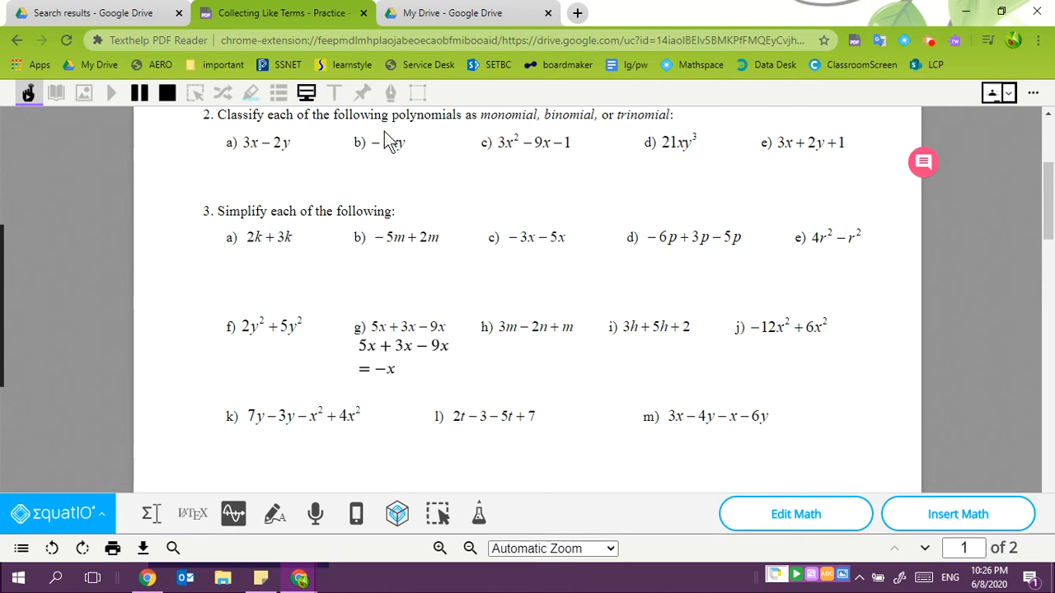
# Open the Equivalent Fractions worksheet from Google Drive in the Texthelp PDF Reader at problems 1 and 2
pyautogui.click(404, 12)
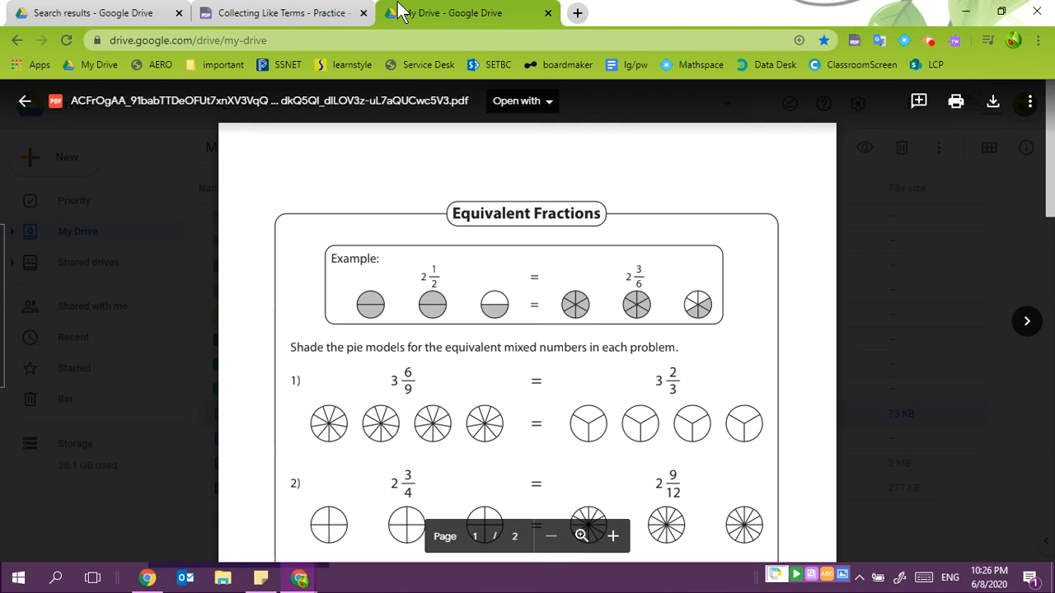
pyautogui.click(544, 102)
pyautogui.click(551, 211)
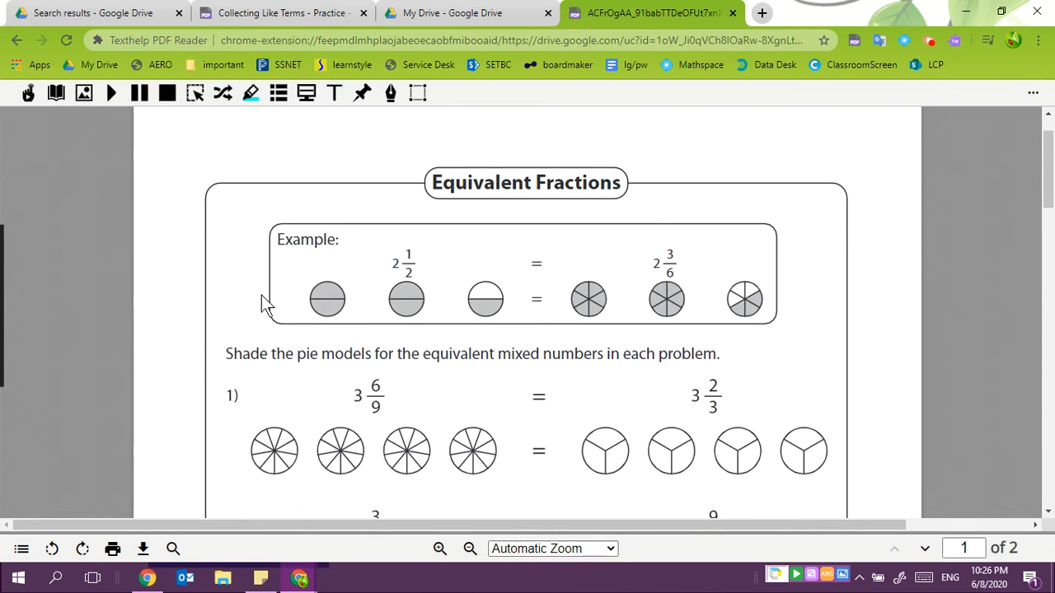
pyautogui.scroll(-1, 262, 295)
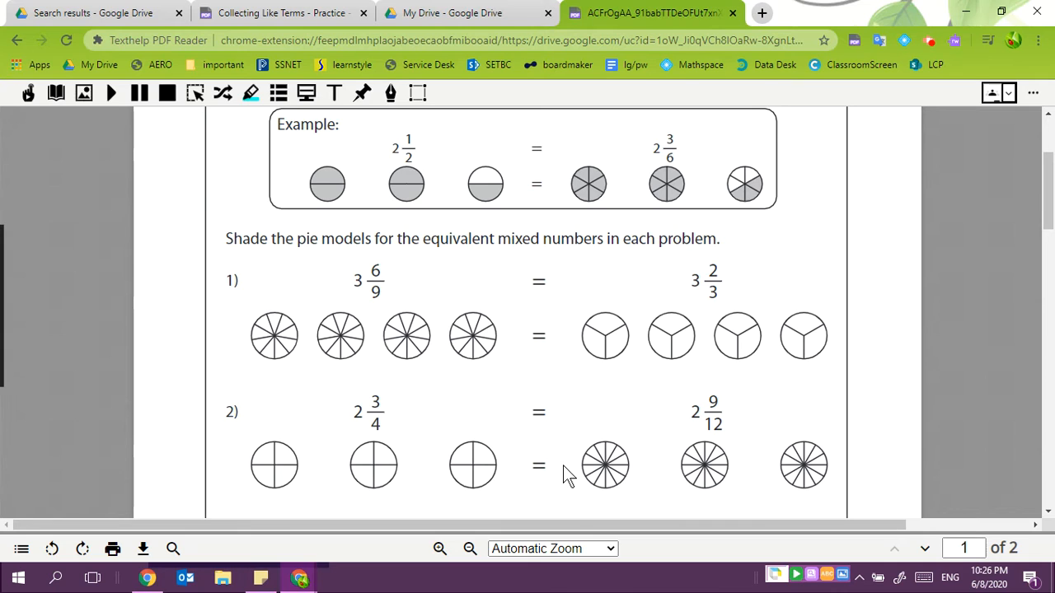
# Launch an EquatIO mathspace for the fractions worksheet and draw a fraction circle on the canvas
pyautogui.click(905, 41)
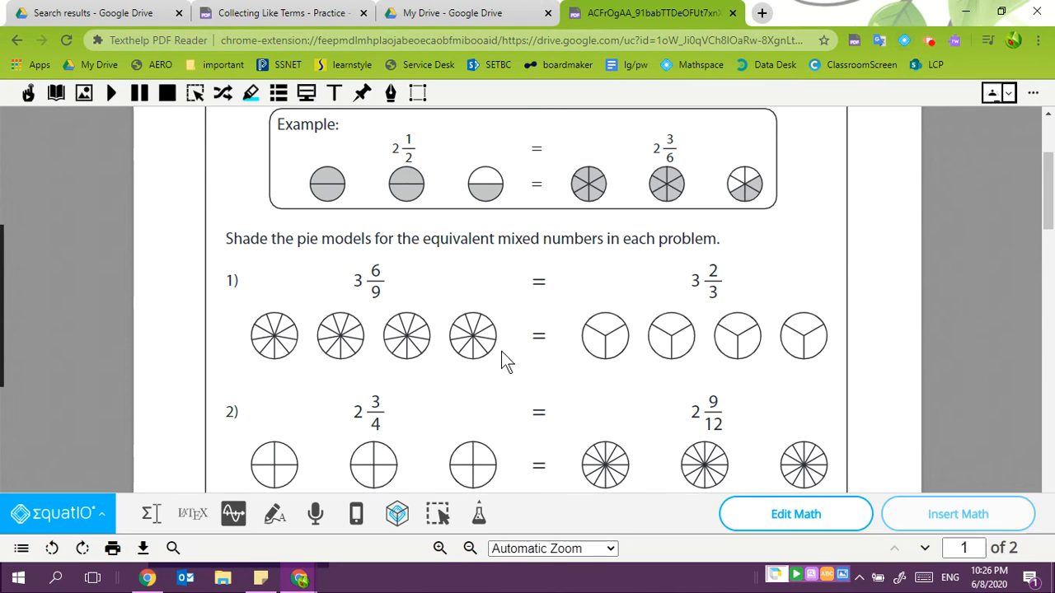
pyautogui.click(396, 518)
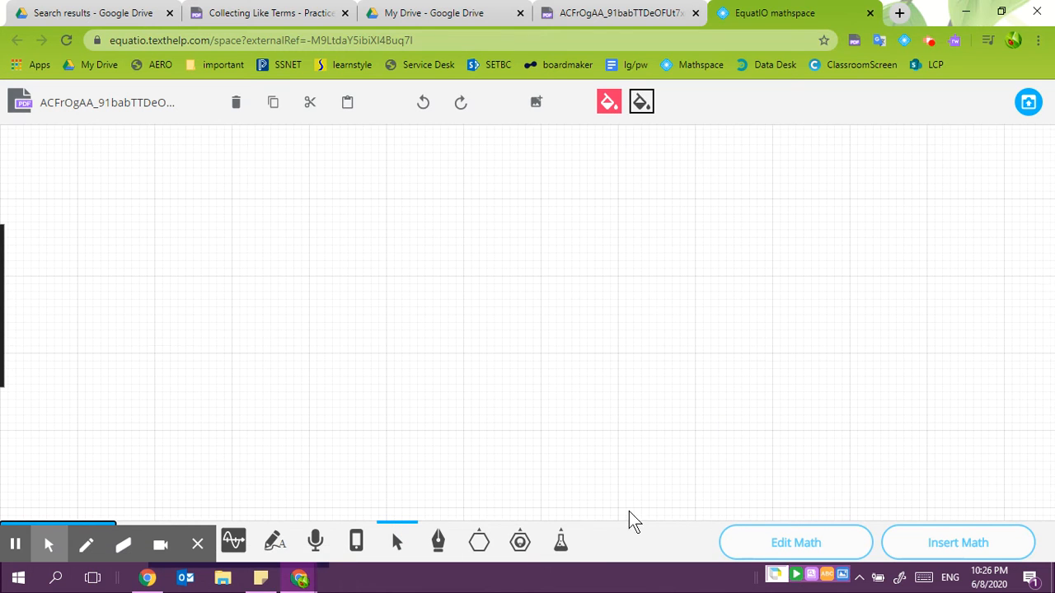
pyautogui.click(520, 541)
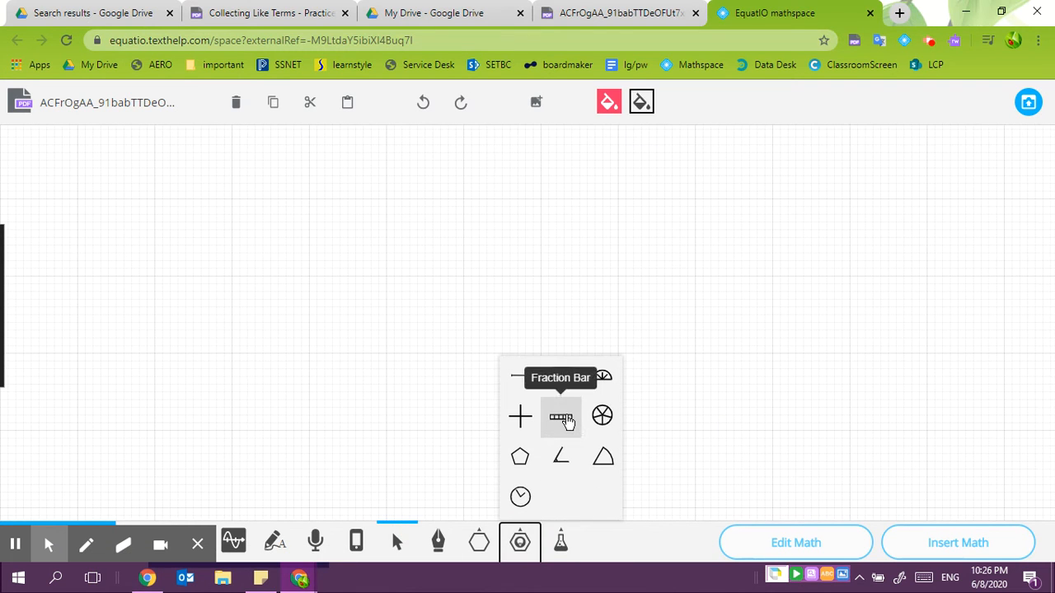
pyautogui.click(299, 313)
pyautogui.click(601, 417)
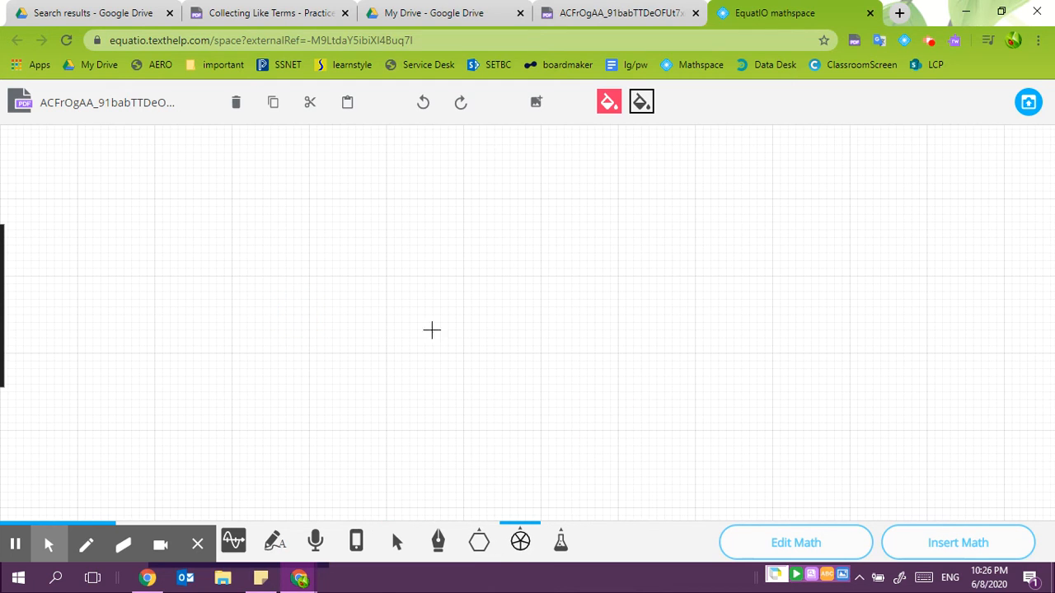
pyautogui.moveTo(202, 266); pyautogui.dragTo(382, 379)
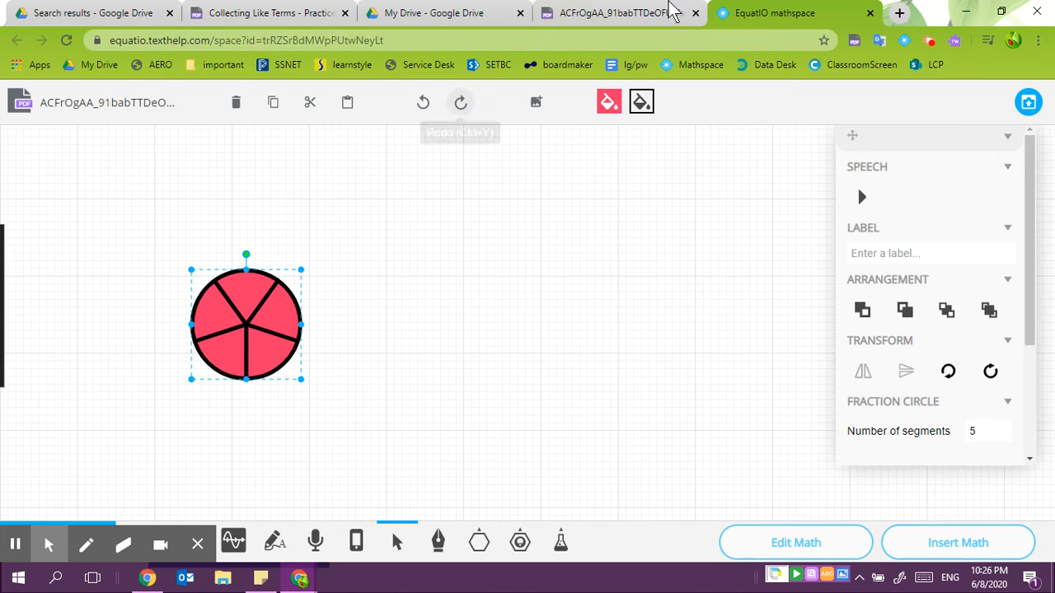
# Check the worksheet's first problem, and set the fraction circle to 9 segments with 9 shaded segments
pyautogui.click(624, 12)
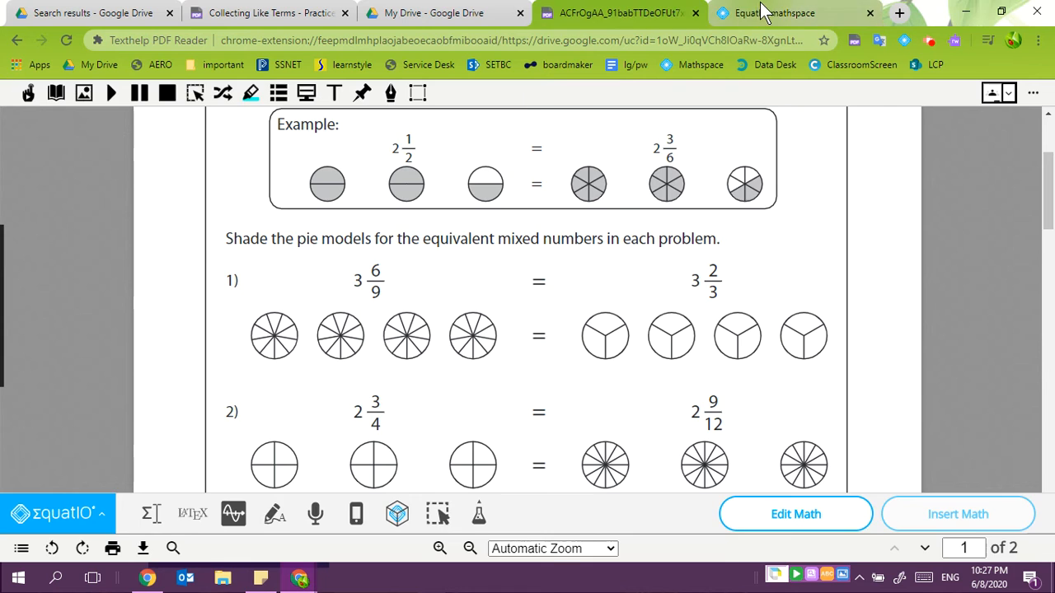
pyautogui.click(758, 13)
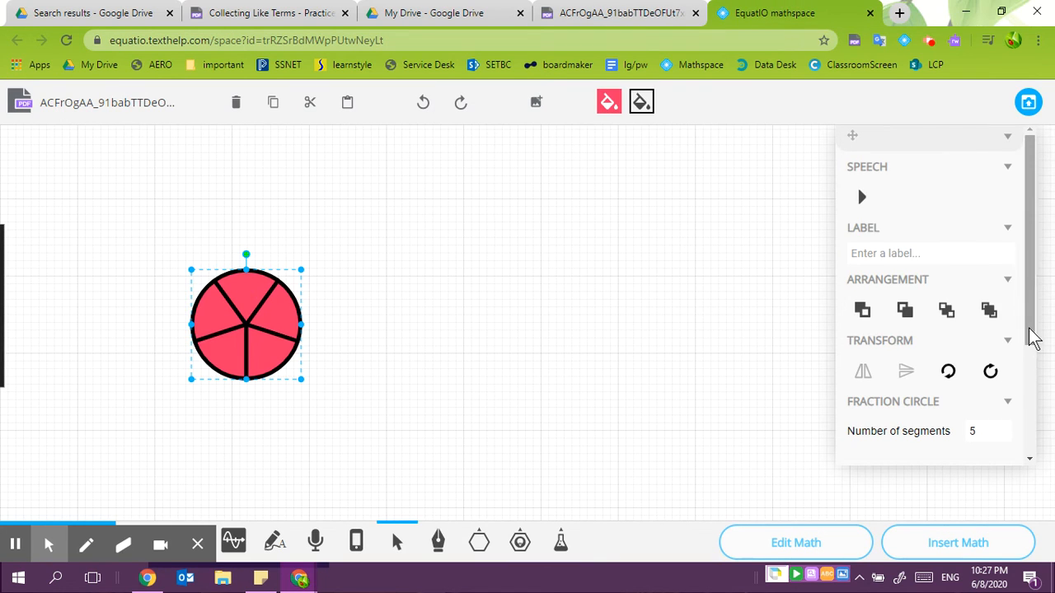
pyautogui.moveTo(1029, 328); pyautogui.dragTo(1045, 416)
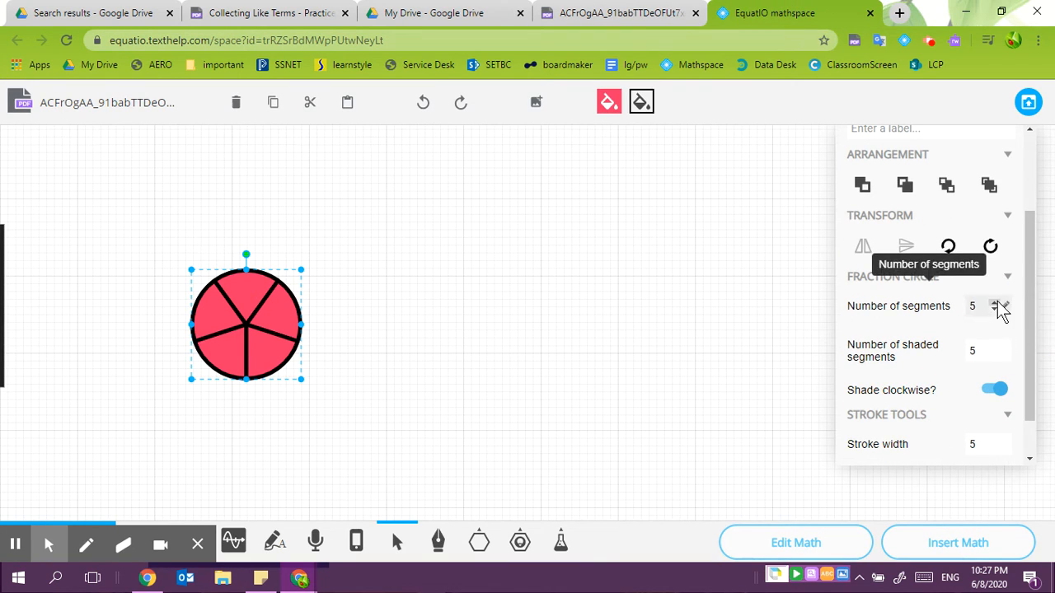
pyautogui.click(997, 304)
pyautogui.click(996, 304)
pyautogui.click(996, 305)
pyautogui.click(996, 305)
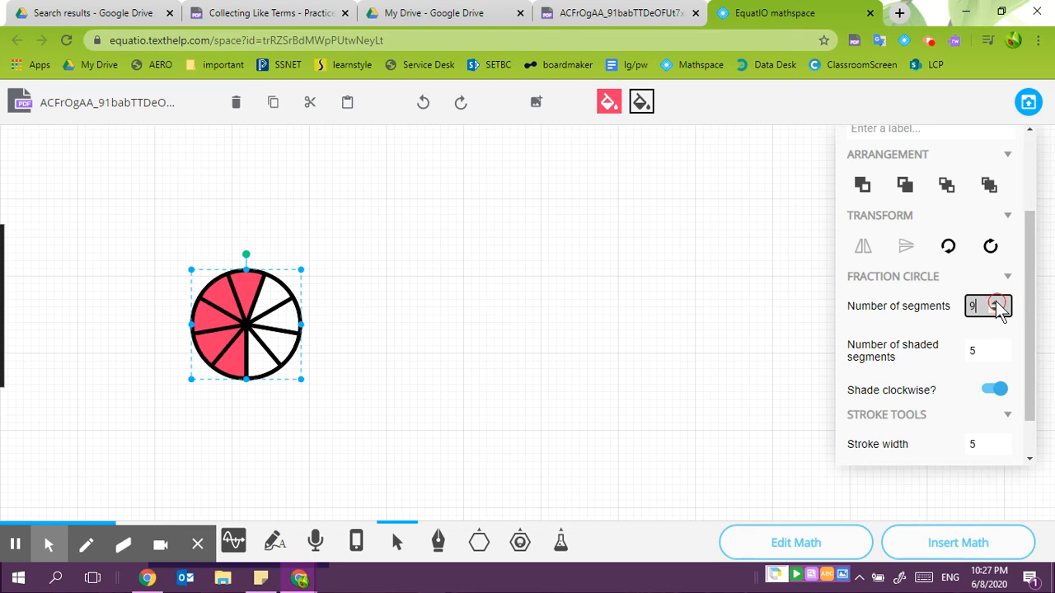
pyautogui.click(997, 347)
pyautogui.click(996, 347)
pyautogui.click(996, 347)
pyautogui.click(997, 347)
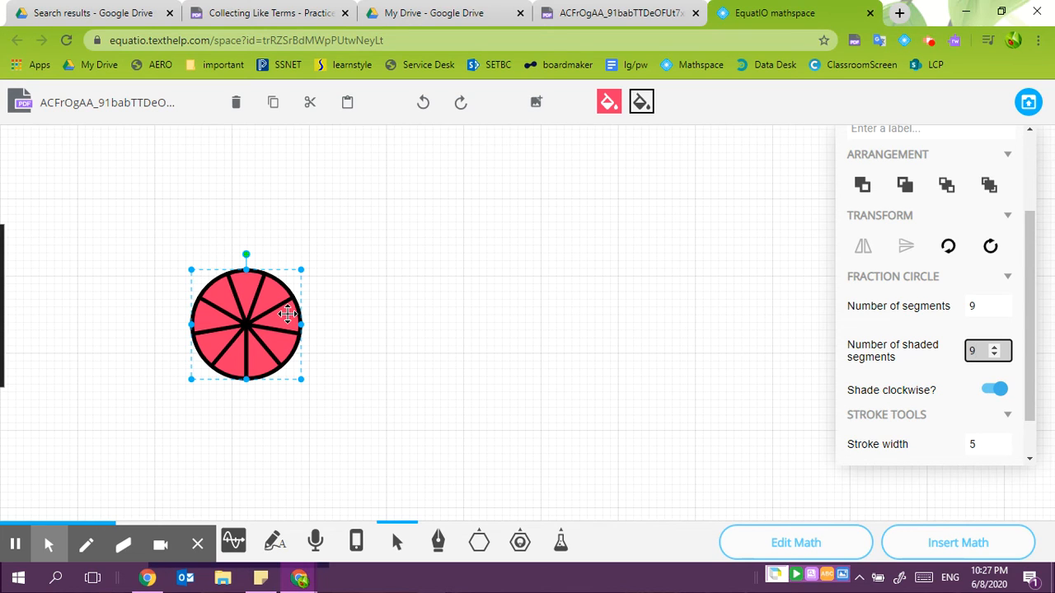
pyautogui.click(312, 326)
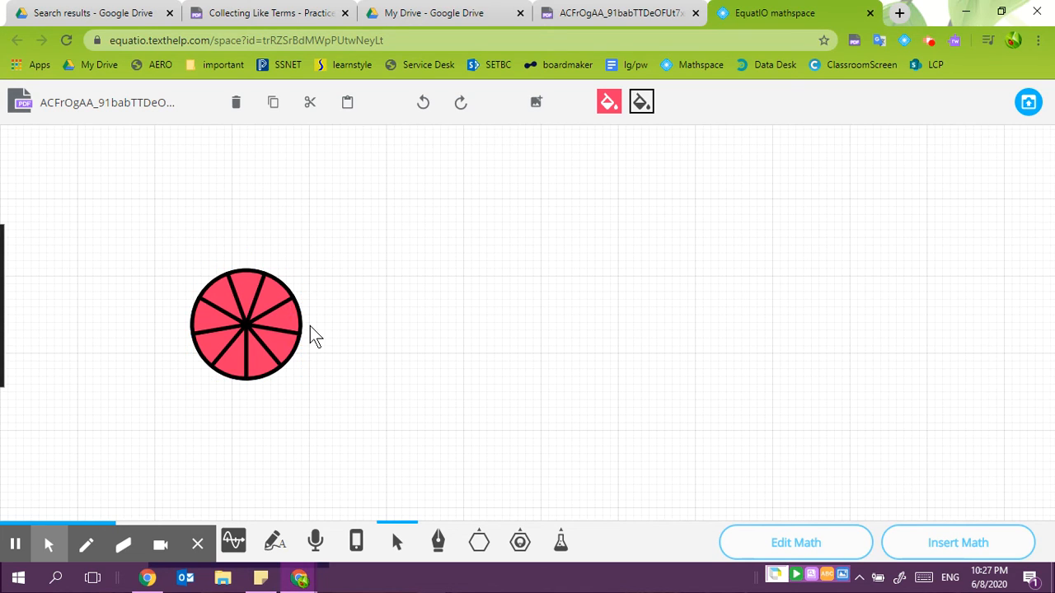
pyautogui.hotkey('ctrl', 'v')
pyautogui.click(426, 104)
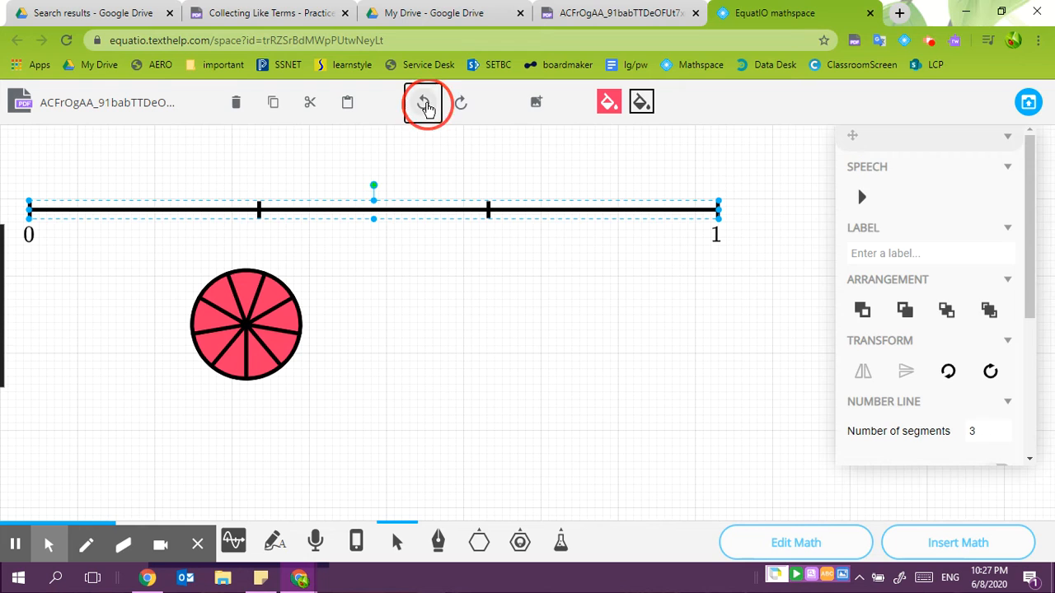
# Duplicate the fully shaded nine-segment fraction circle and place the copy directly to the right of the original
pyautogui.click(234, 304)
pyautogui.hotkey('ctrl', 'c')
pyautogui.click(377, 306)
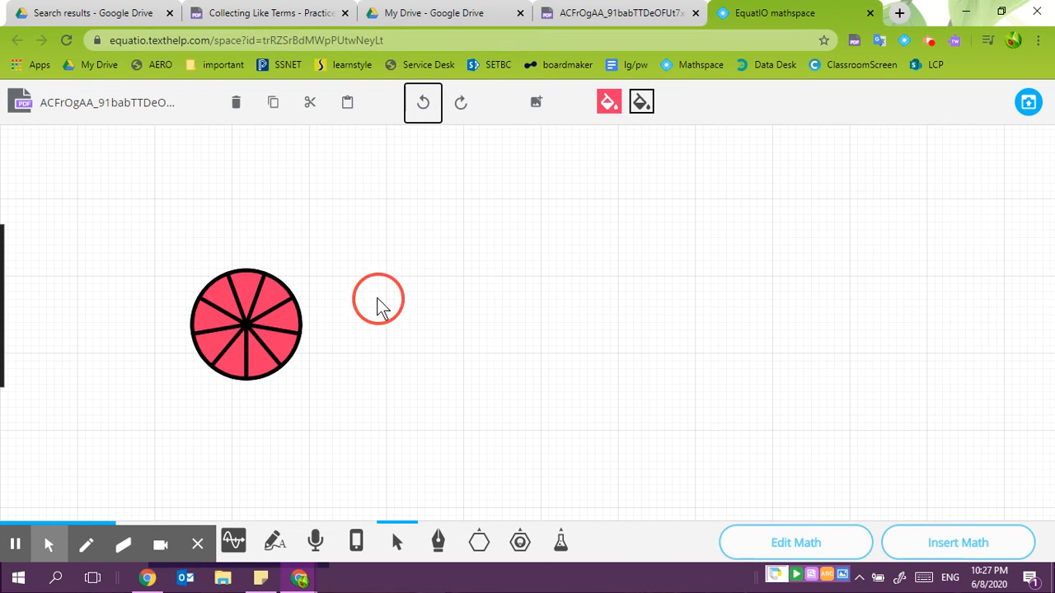
pyautogui.hotkey('ctrl', 'v')
pyautogui.click(377, 301)
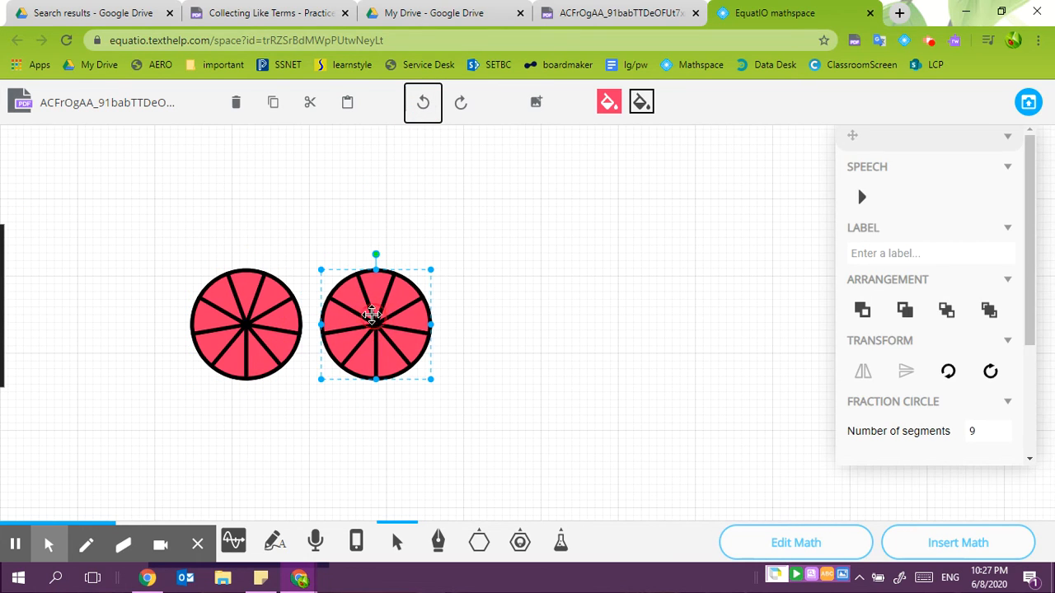
# Paste two more fully shaded nine-segment fraction circles and line them up to form a row of four
pyautogui.click(541, 292)
pyautogui.hotkey('ctrl', 'v')
pyautogui.moveTo(273, 386); pyautogui.dragTo(472, 332)
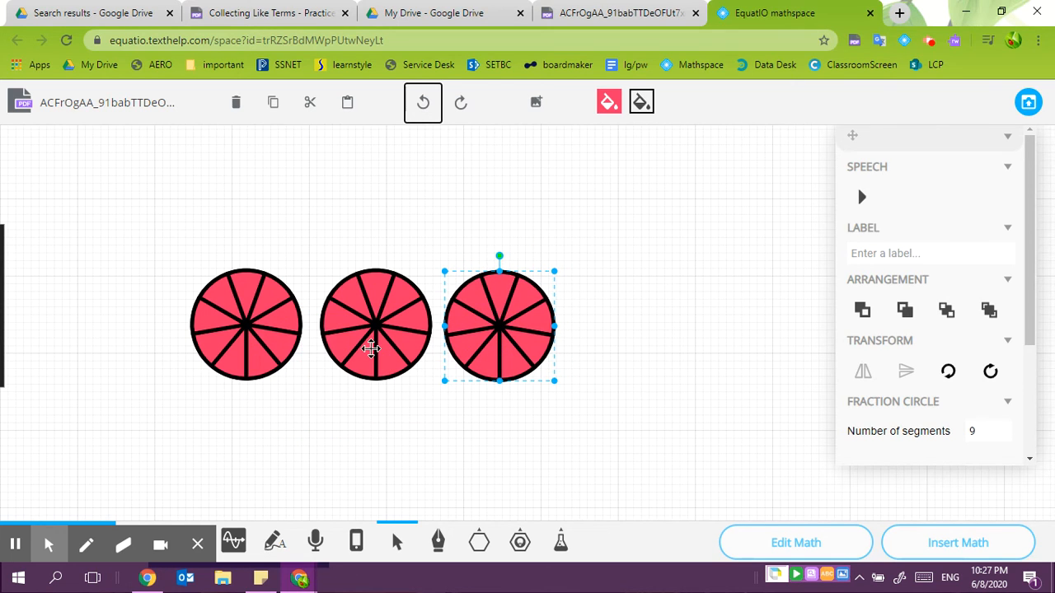
pyautogui.hotkey('ctrl', 'v')
pyautogui.moveTo(559, 417); pyautogui.dragTo(642, 352)
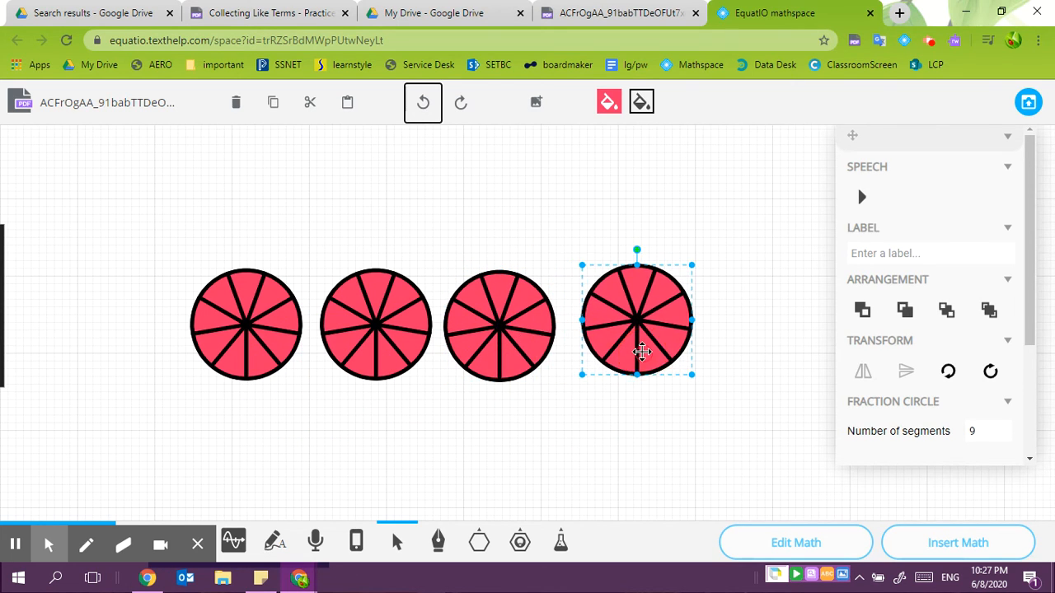
# Set the number of shaded segments of the fourth fraction circle to 6
pyautogui.moveTo(1029, 337); pyautogui.dragTo(1033, 397)
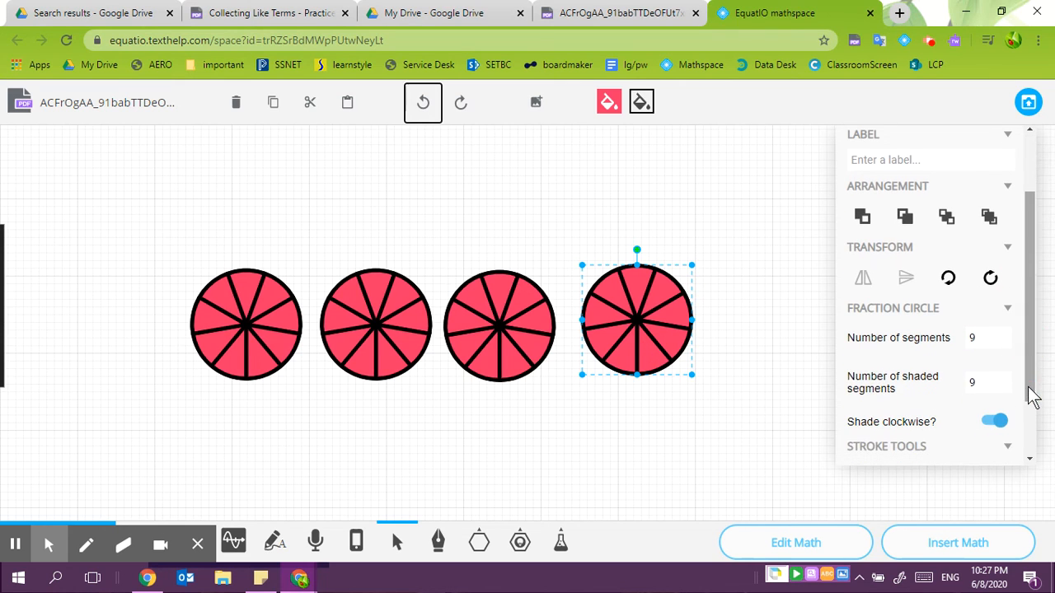
pyautogui.click(996, 387)
pyautogui.click(996, 387)
pyautogui.click(995, 387)
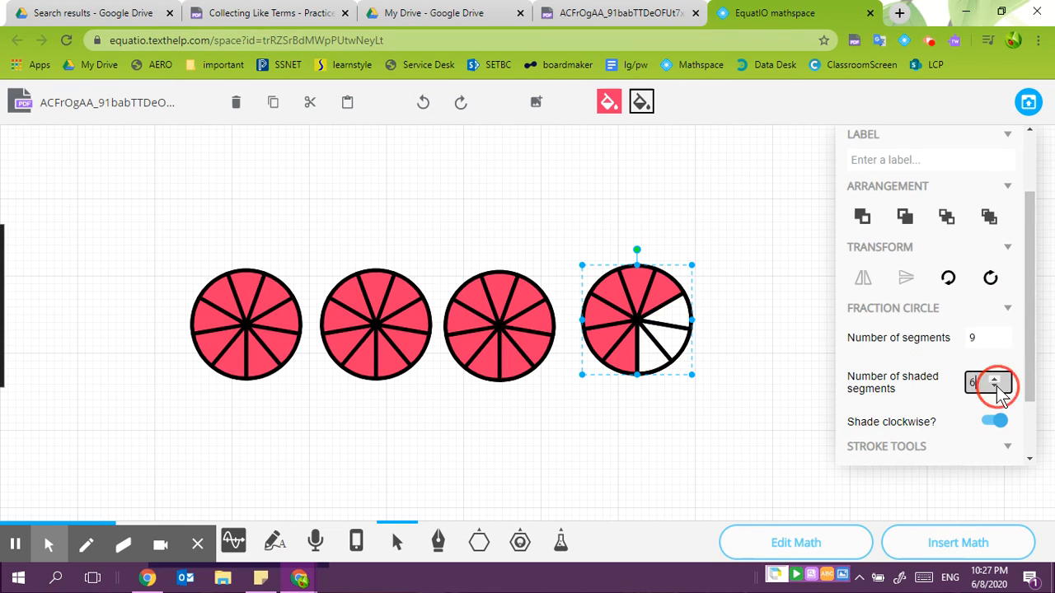
pyautogui.click(997, 388)
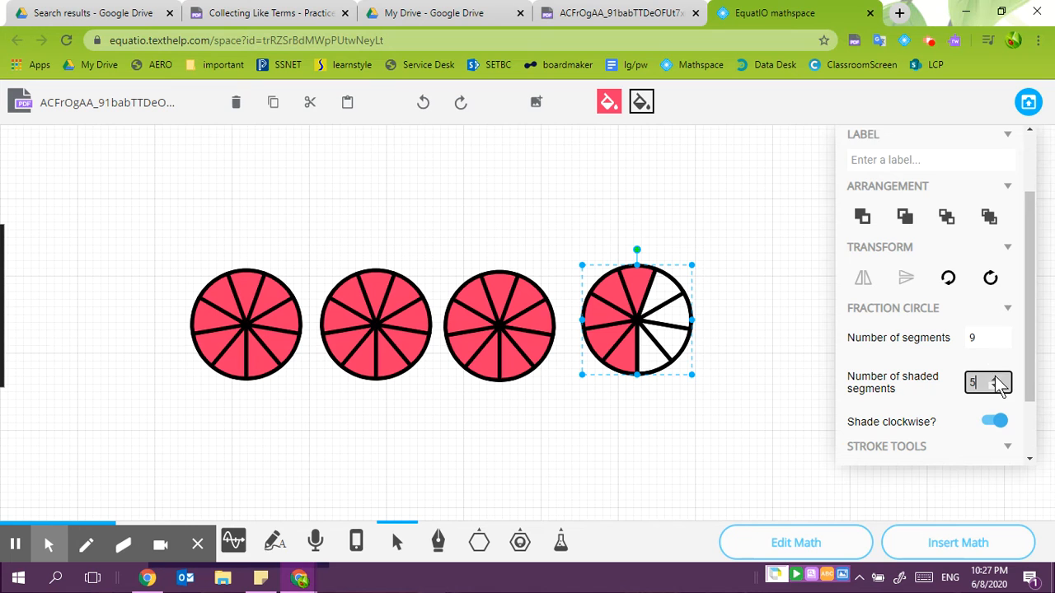
pyautogui.click(996, 378)
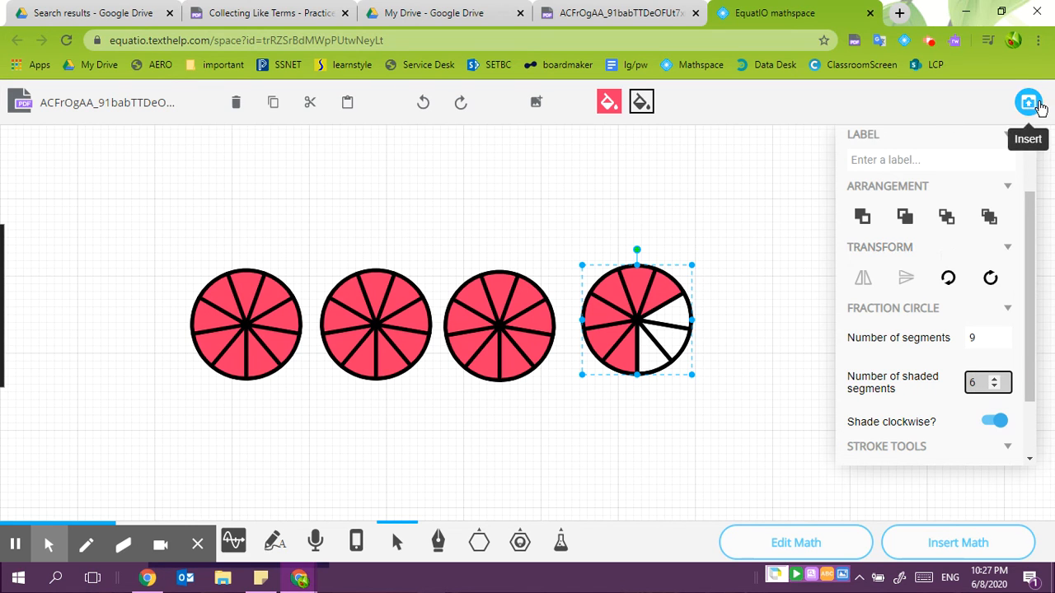
# Insert the fraction circles into the worksheet, then move and enlarge them to cover the 3 6/9 pie models in problem 1
pyautogui.click(1030, 105)
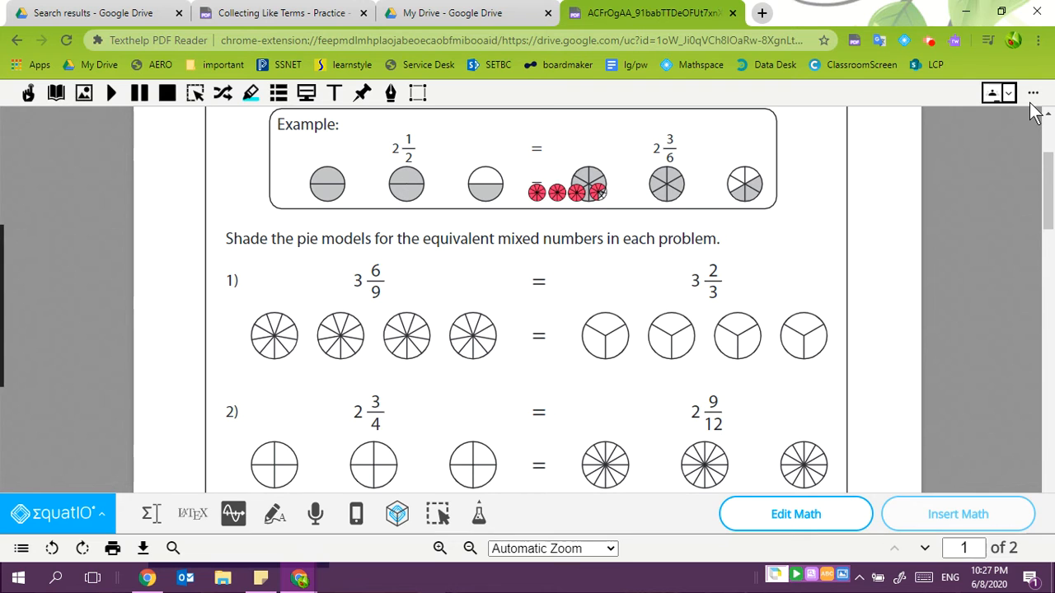
pyautogui.click(557, 202)
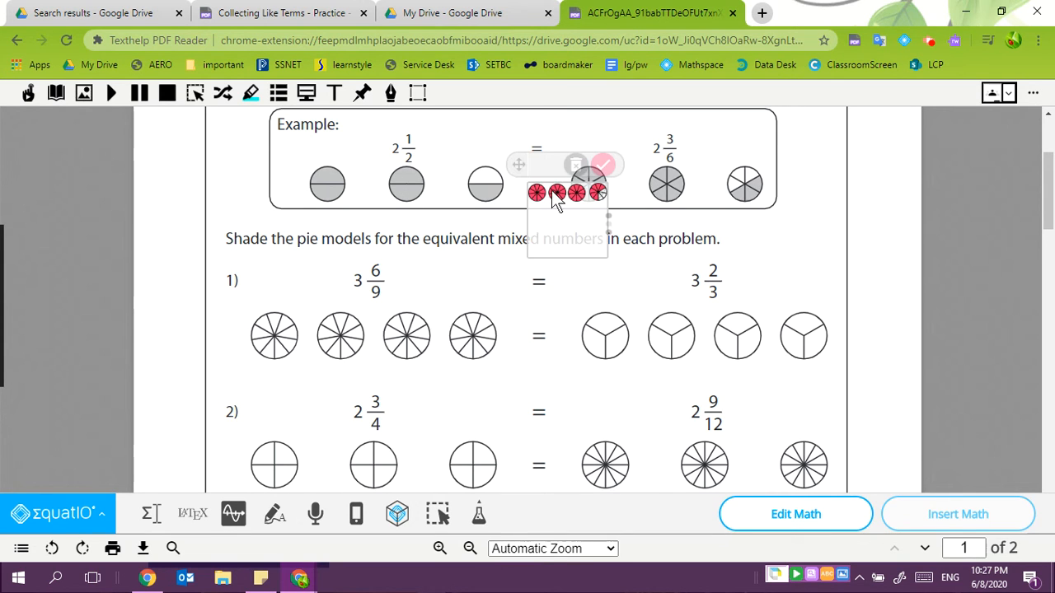
pyautogui.moveTo(545, 160); pyautogui.dragTo(239, 295)
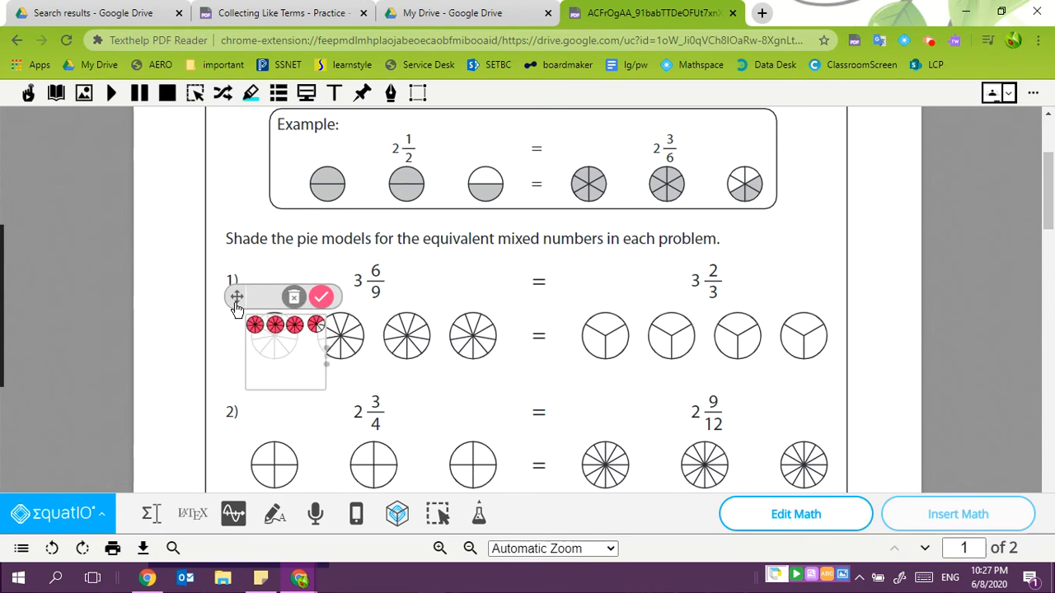
pyautogui.moveTo(342, 356); pyautogui.dragTo(502, 355)
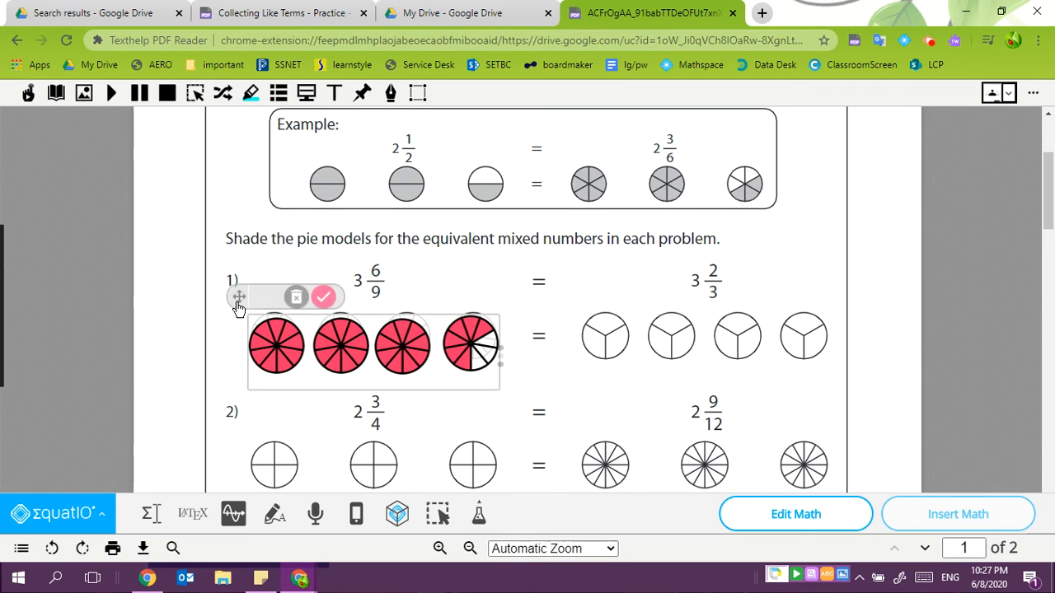
pyautogui.moveTo(239, 299)
pyautogui.mouseDown()
pyautogui.moveTo(238, 285)
pyautogui.moveTo(241, 297)
pyautogui.mouseUp()
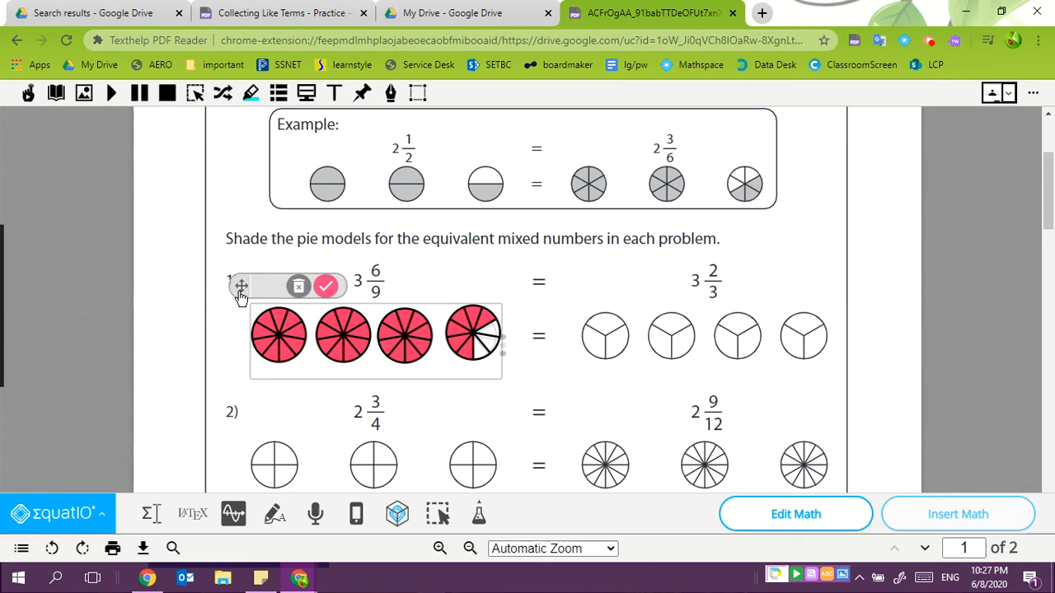
pyautogui.click(326, 285)
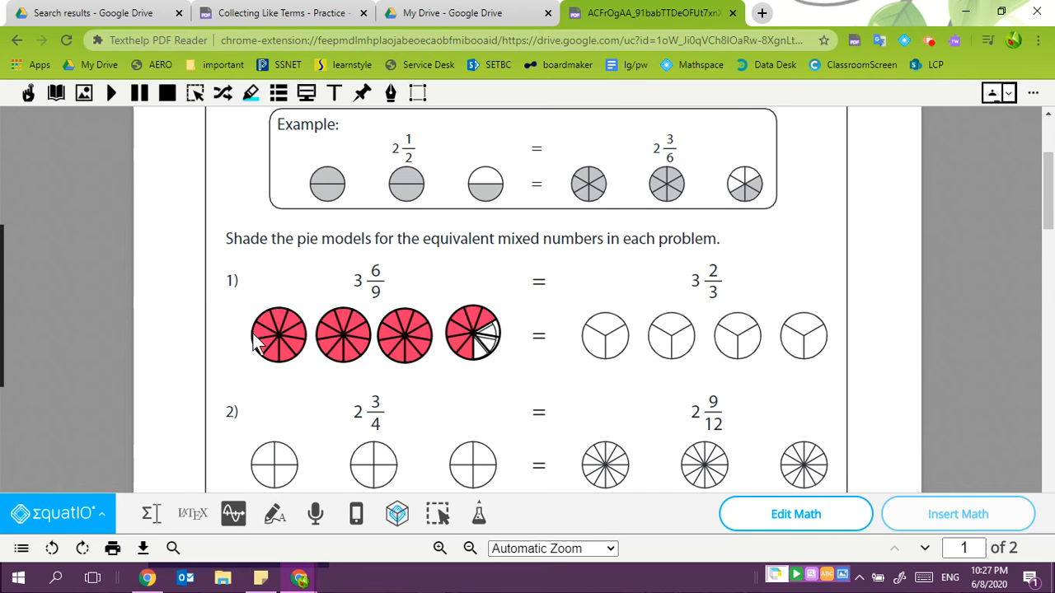
pyautogui.click(284, 336)
pyautogui.click(189, 305)
# Write the fraction 4/6 in the EquatIO equation editor and insert it on page 2 of the worksheet
pyautogui.scroll(-6, 190, 305)
pyautogui.scroll(-7, 190, 305)
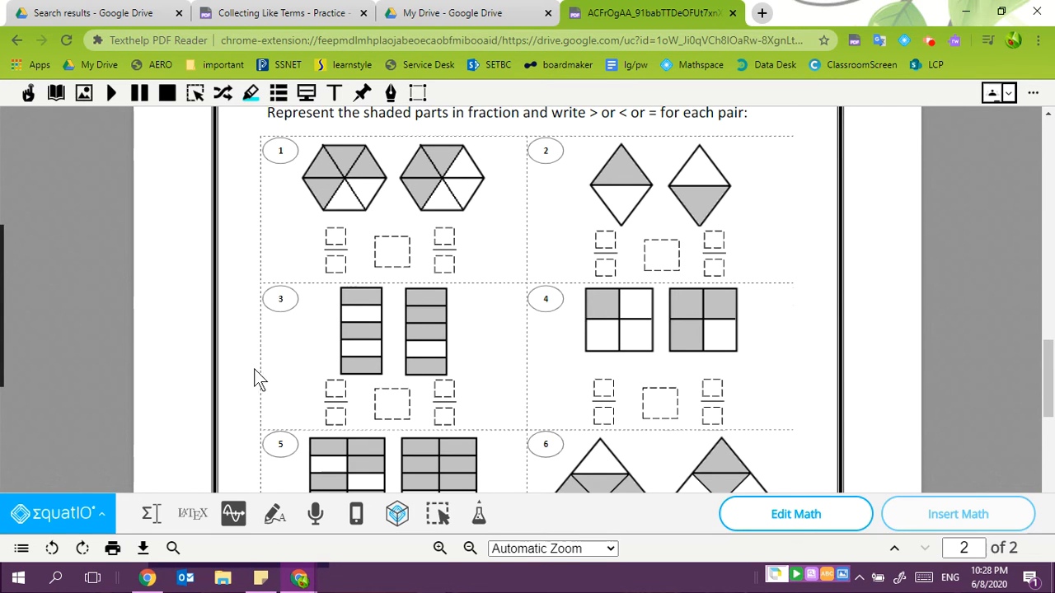
pyautogui.click(150, 513)
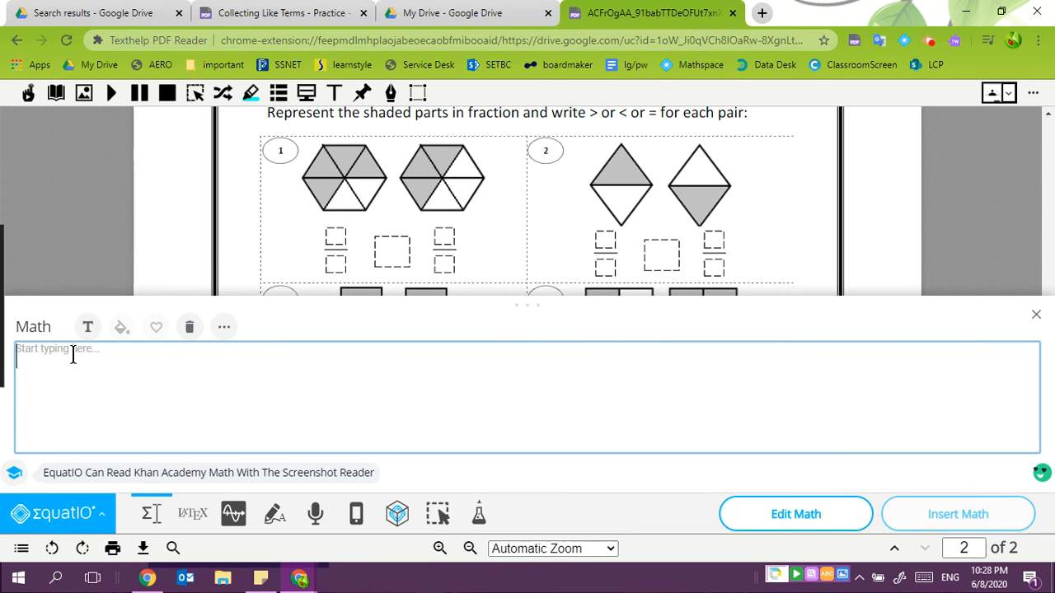
pyautogui.write('4/6')
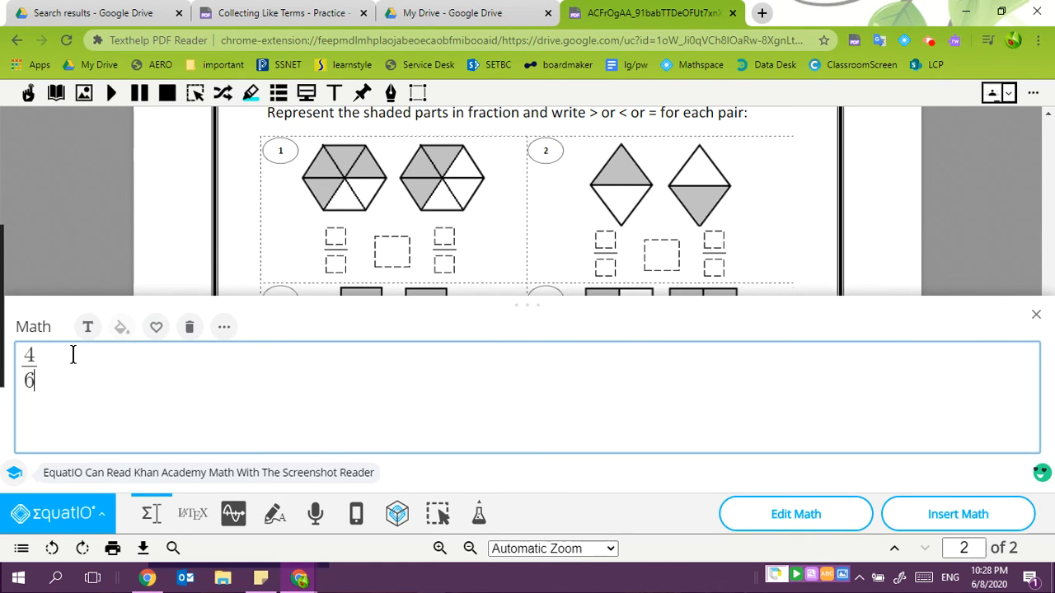
pyautogui.click(941, 528)
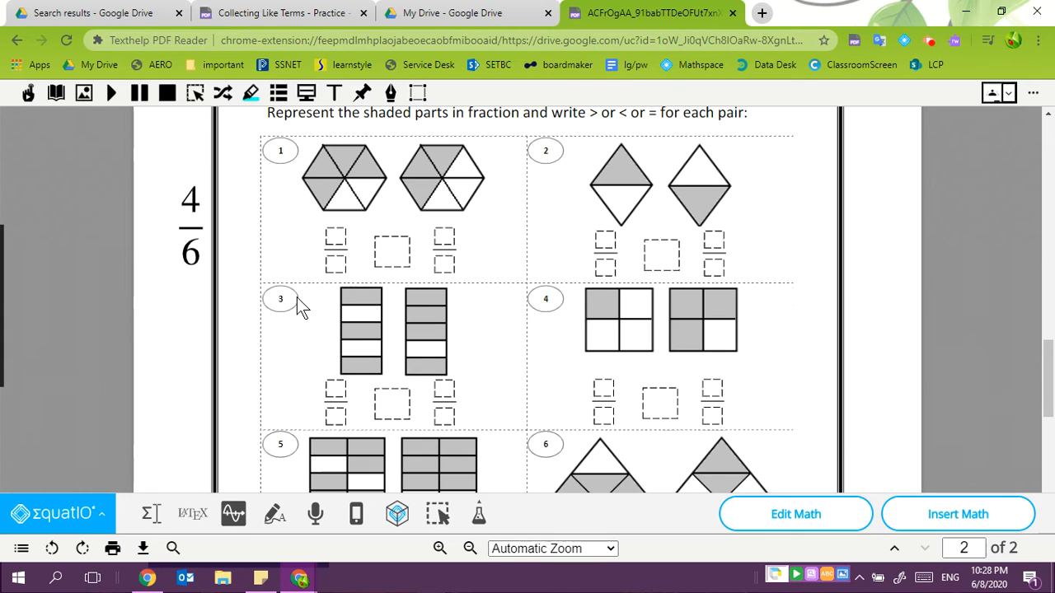
# Move the inserted 4/6 over the first fraction boxes of problem 1 and shrink it to fit
pyautogui.moveTo(196, 218); pyautogui.dragTo(260, 234)
pyautogui.click(188, 216)
pyautogui.moveTo(193, 201); pyautogui.dragTo(341, 233)
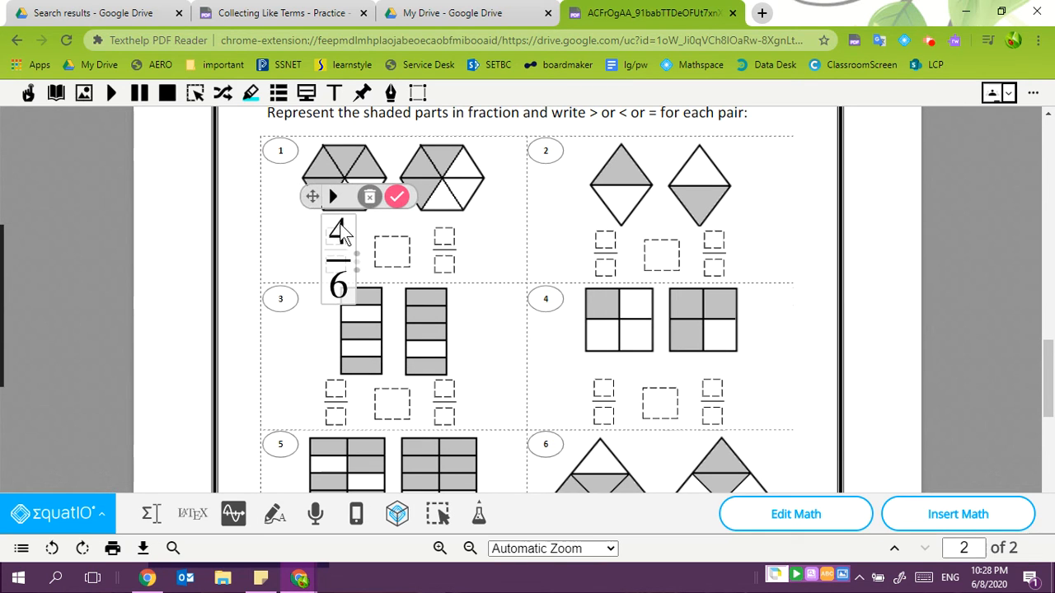
pyautogui.moveTo(359, 272); pyautogui.dragTo(354, 257)
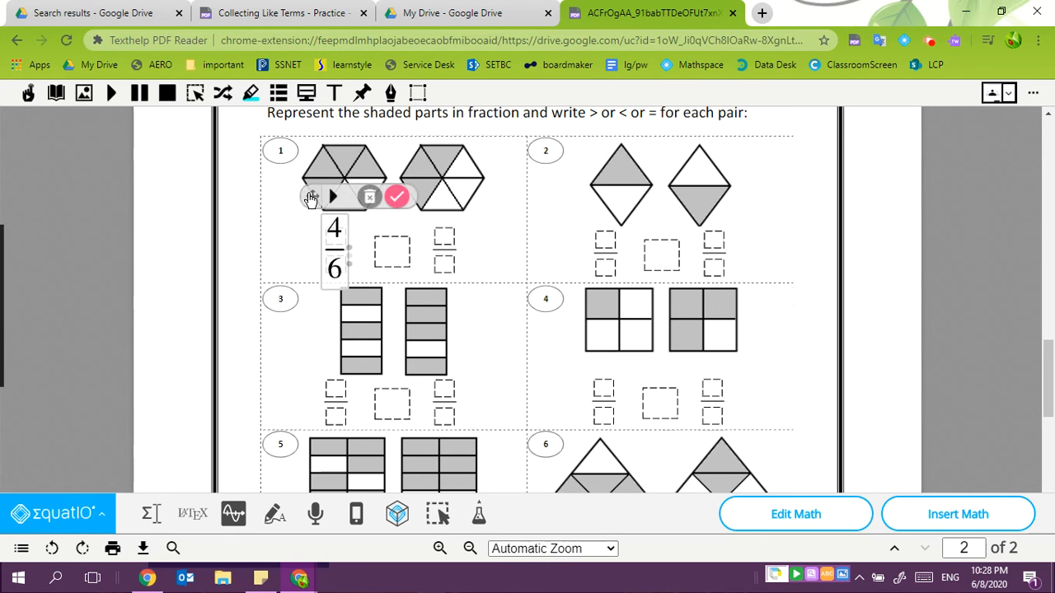
pyautogui.moveTo(311, 199); pyautogui.dragTo(311, 206)
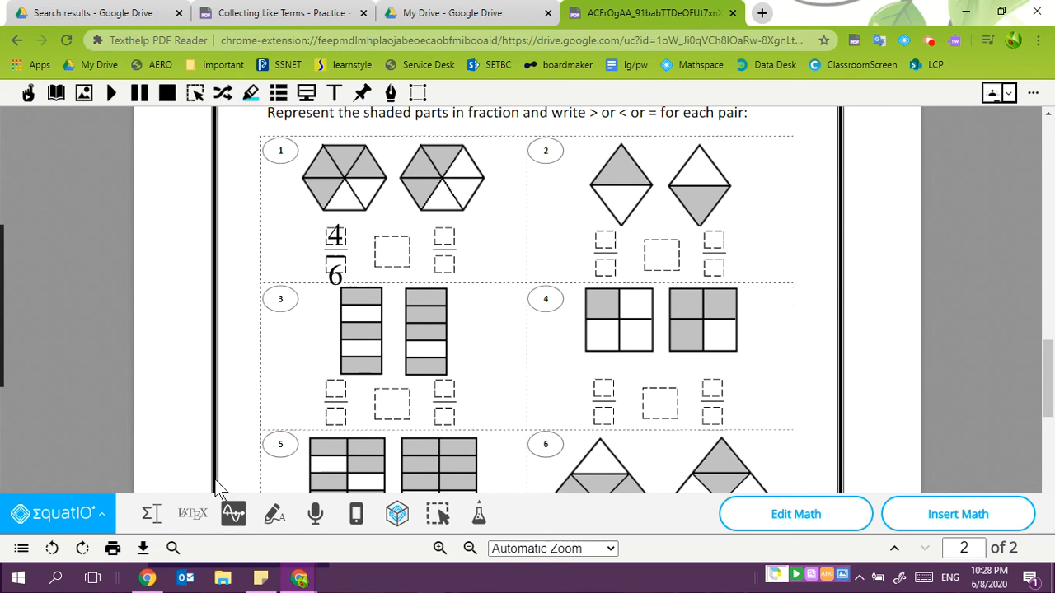
# Extend the equation to 4/6 > 3/6 in the equation editor and insert it on the worksheet
pyautogui.click(156, 522)
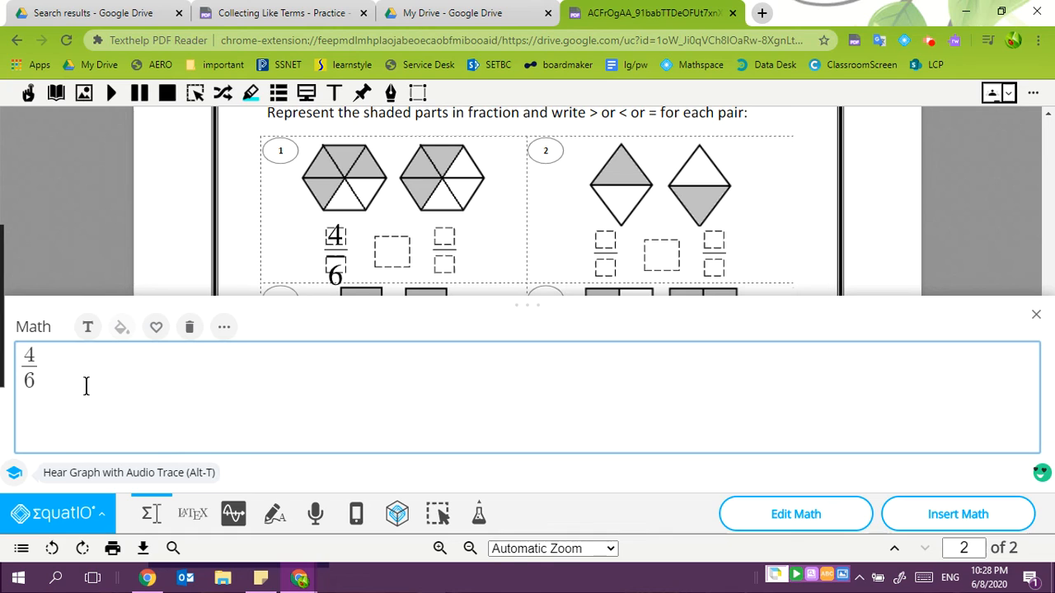
pyautogui.write('>')
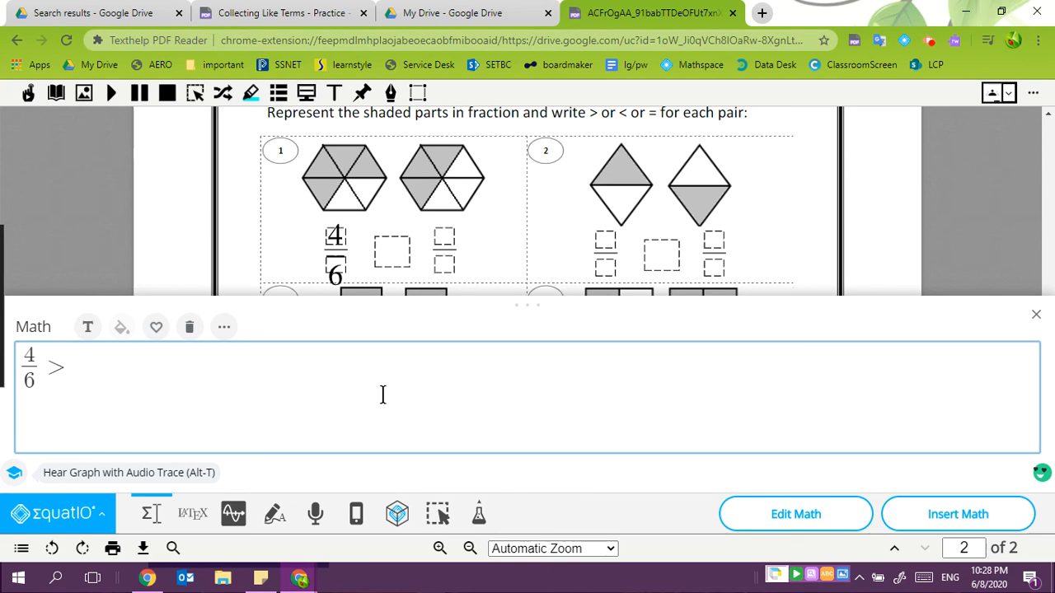
pyautogui.write('3/3')
pyautogui.press('BackSpace')
pyautogui.write('6')
pyautogui.click(969, 514)
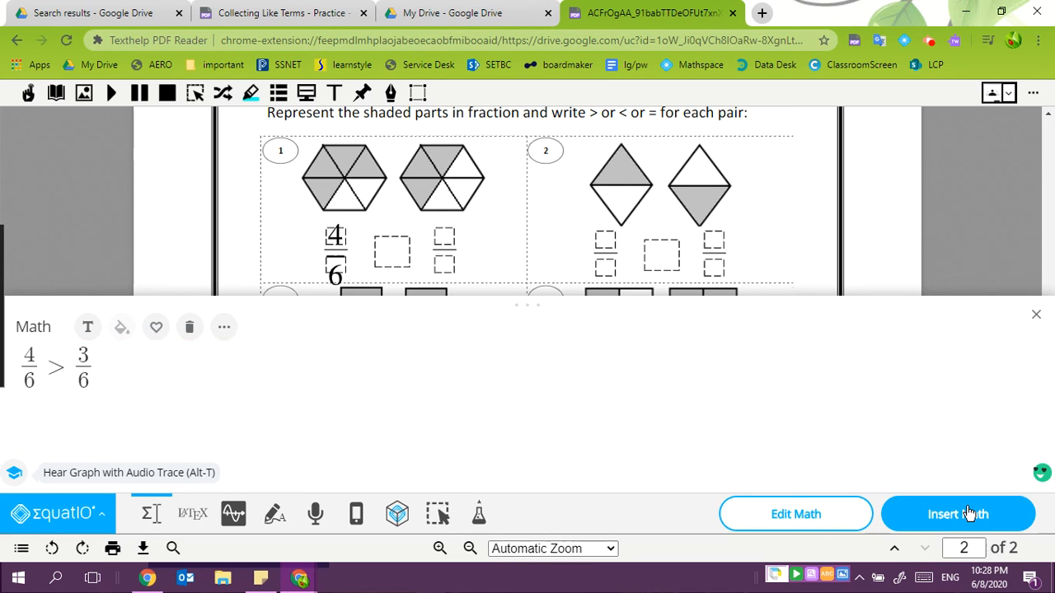
# Delete the standalone 4/6, and fit the reduced 4/6 > 3/6 comparison into the answer area of problem 1
pyautogui.click(338, 278)
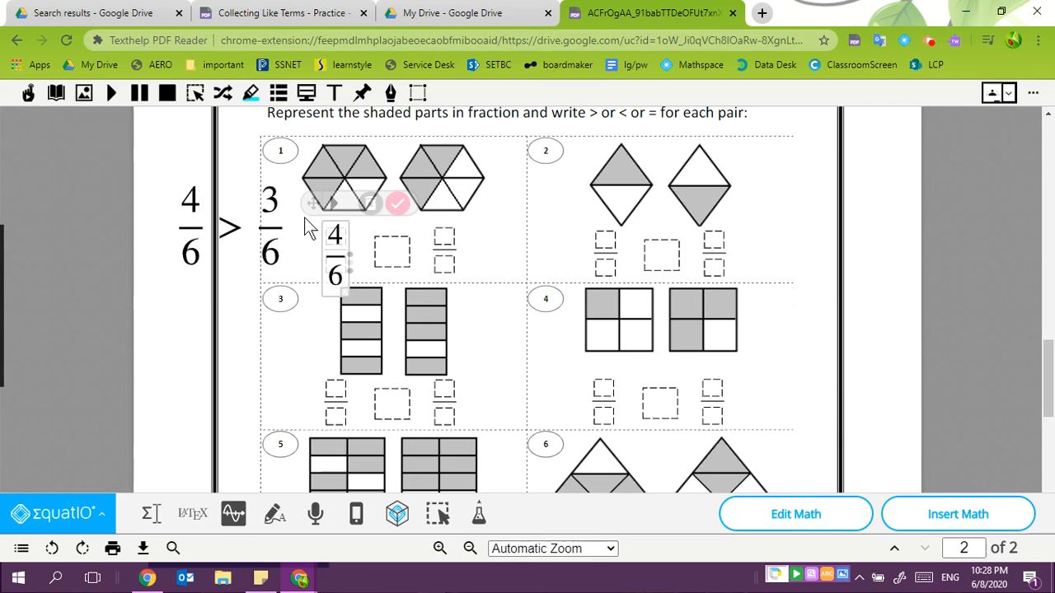
pyautogui.click(373, 203)
pyautogui.click(206, 202)
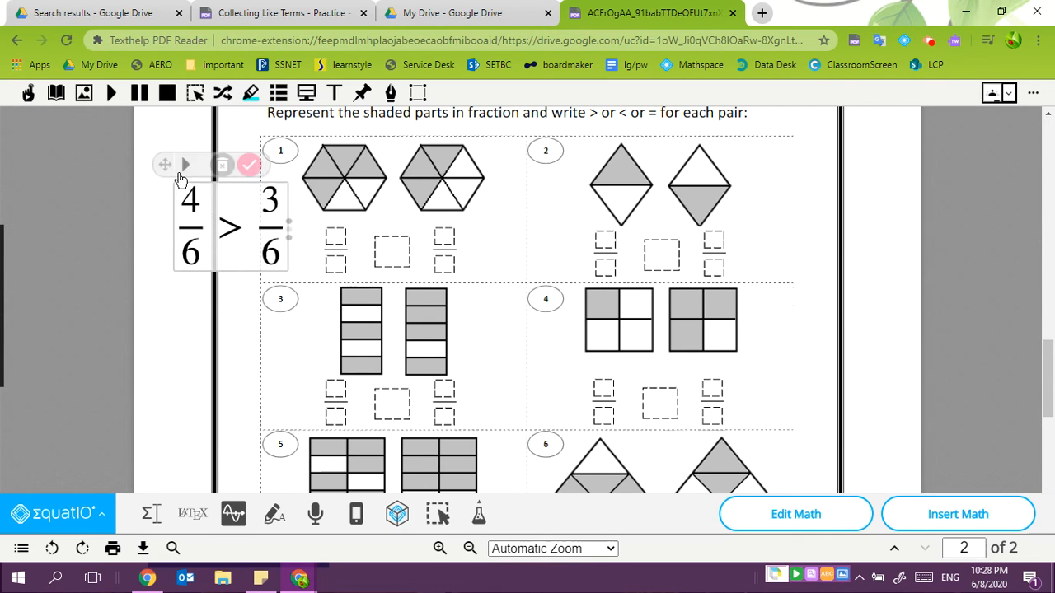
pyautogui.moveTo(177, 162); pyautogui.dragTo(324, 192)
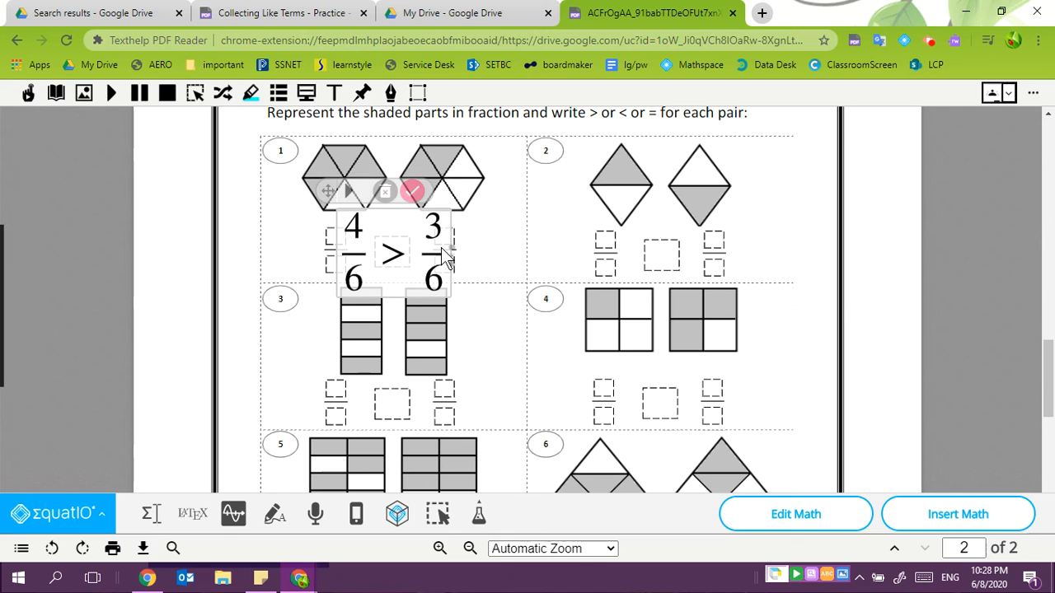
pyautogui.moveTo(449, 252); pyautogui.dragTo(420, 243)
pyautogui.moveTo(332, 196); pyautogui.dragTo(347, 205)
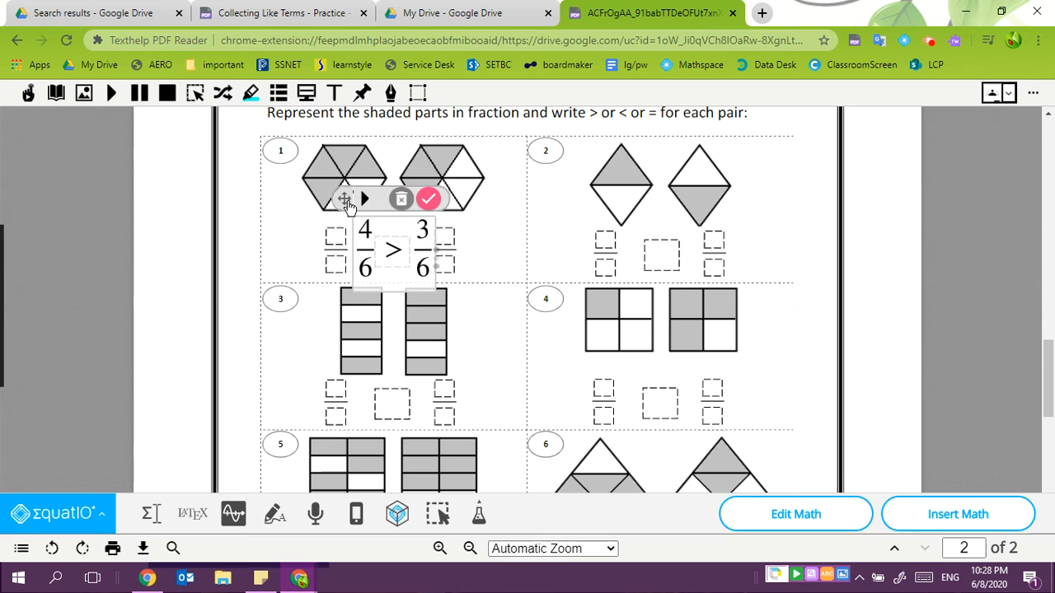
pyautogui.click(429, 199)
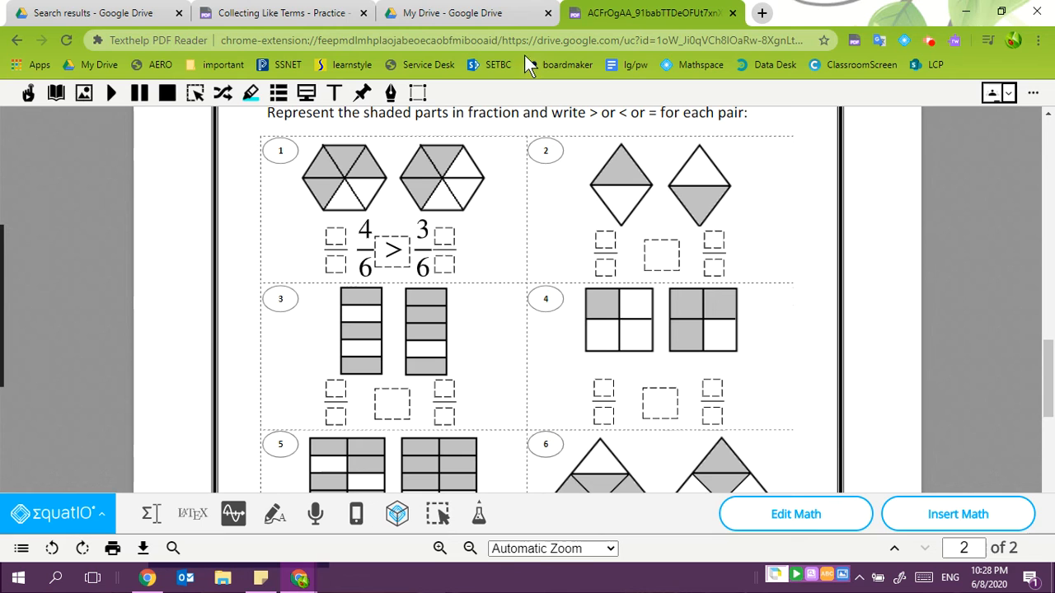
# Review the Collecting Like Terms worksheet and the fractions PDF preview in Google Drive, and return to the annotated worksheet
pyautogui.click(301, 16)
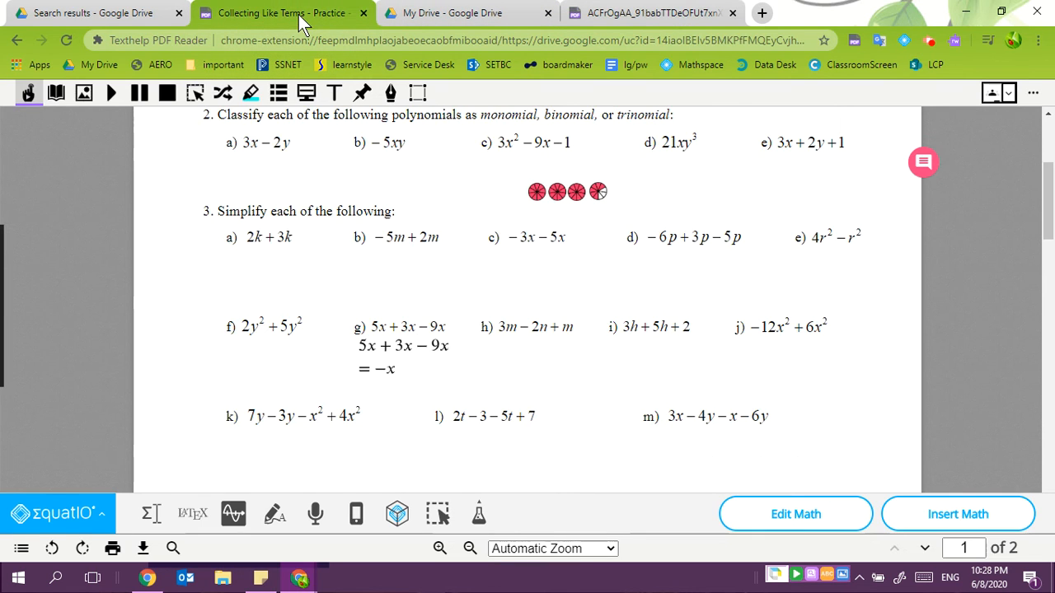
pyautogui.click(421, 18)
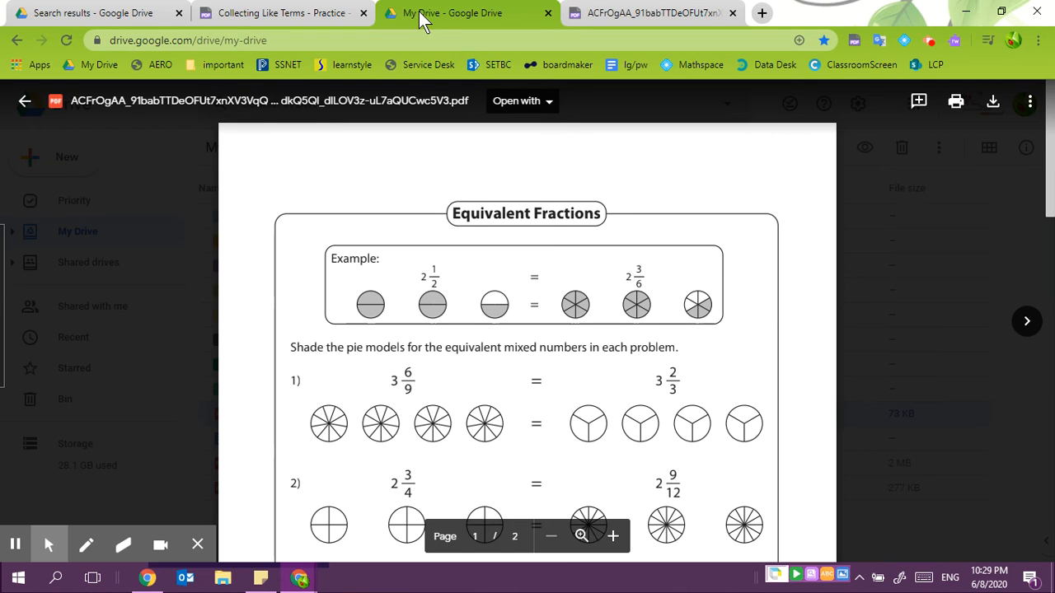
pyautogui.scroll(-2, 486, 272)
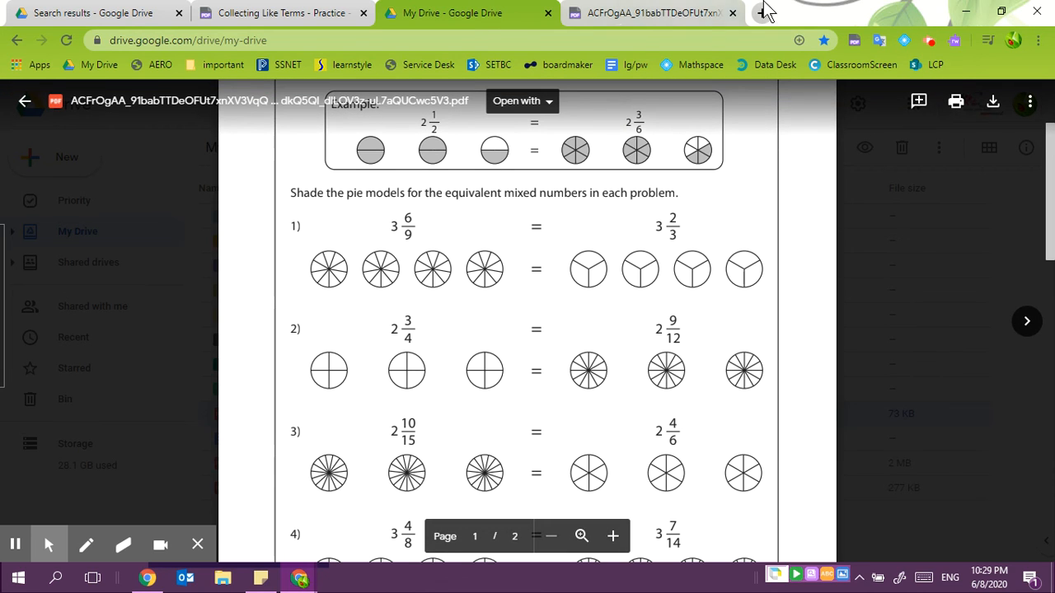
pyautogui.click(620, 25)
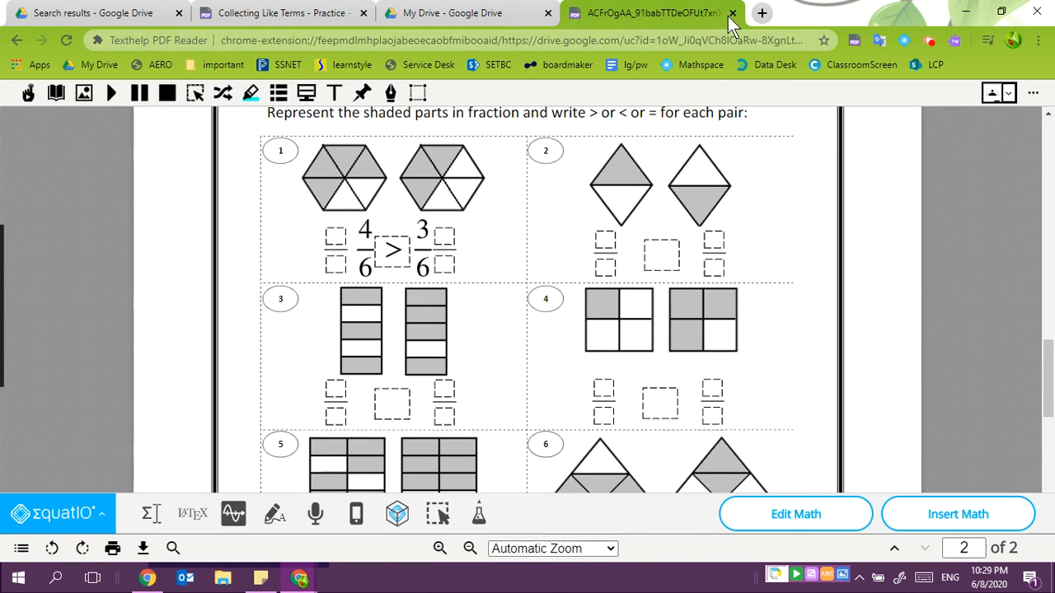
# Close the annotated worksheet and look through both pages of the fractions PDF in the Google Drive preview
pyautogui.click(733, 14)
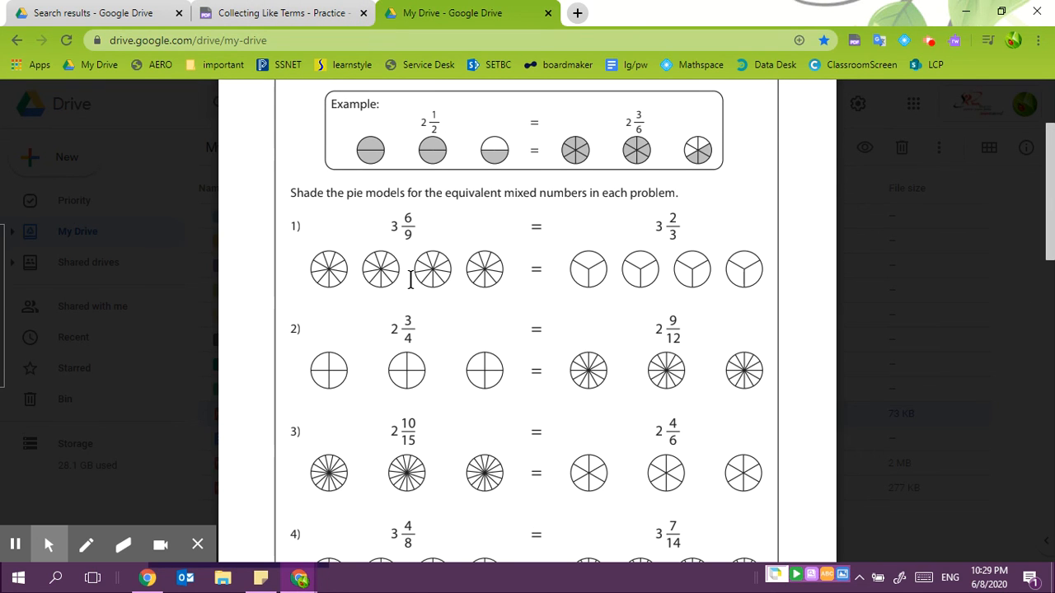
pyautogui.scroll(2, 410, 279)
pyautogui.scroll(-15, 411, 278)
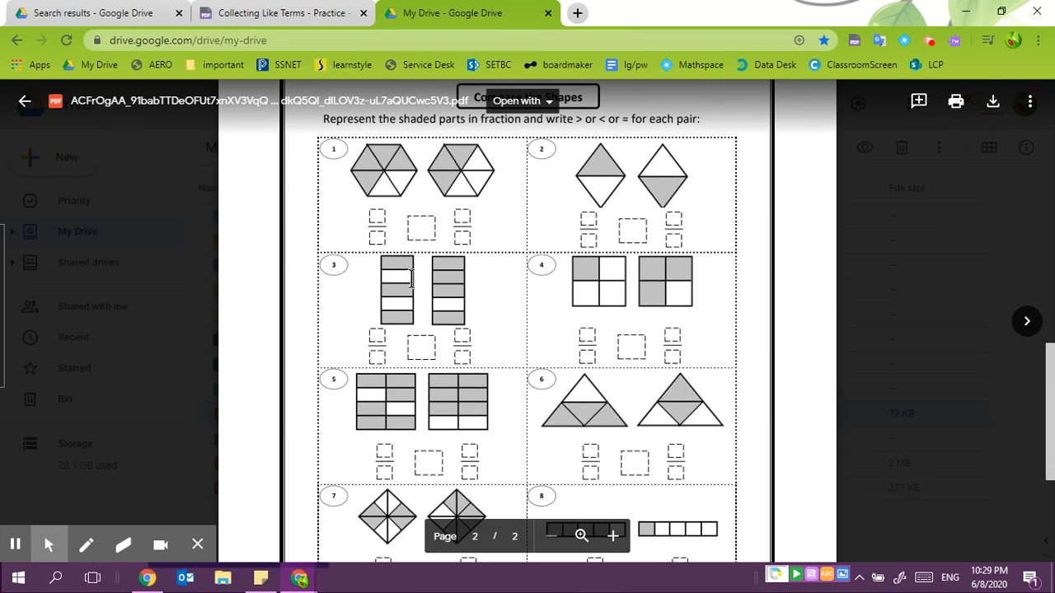
pyautogui.scroll(10, 411, 279)
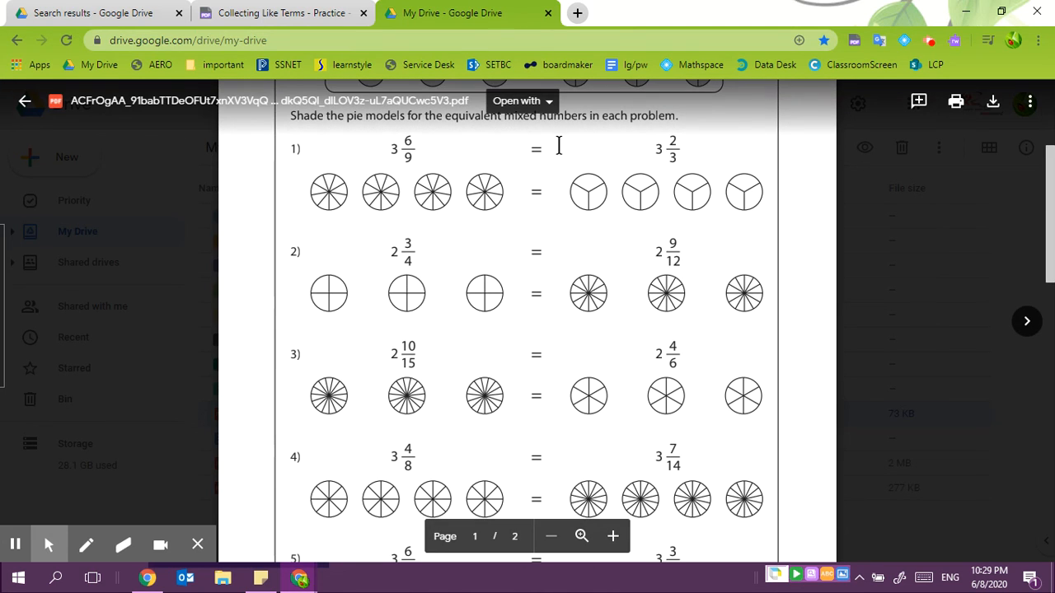
# Reopen the fractions PDF from Google Drive with Read&Write for Google Chrome and check the inserted answers on both pages
pyautogui.click(548, 102)
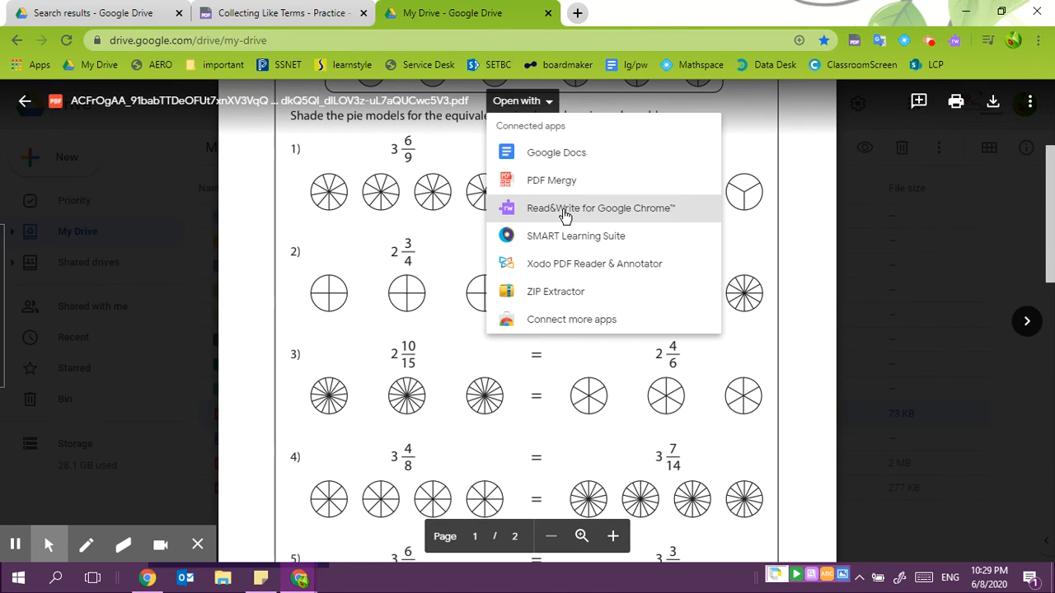
pyautogui.click(565, 211)
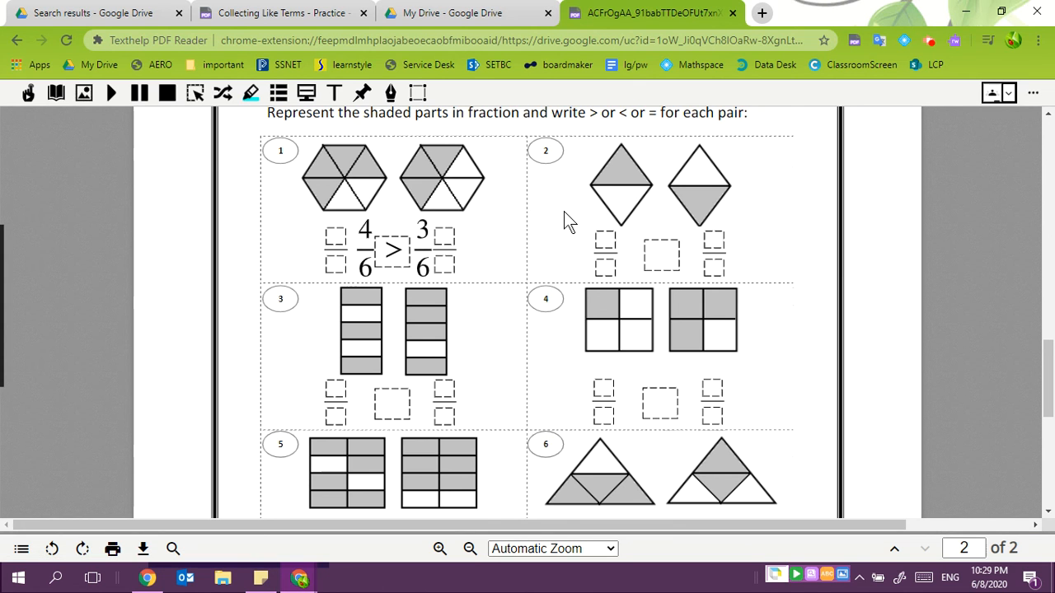
pyautogui.scroll(5, 601, 302)
pyautogui.scroll(5, 600, 301)
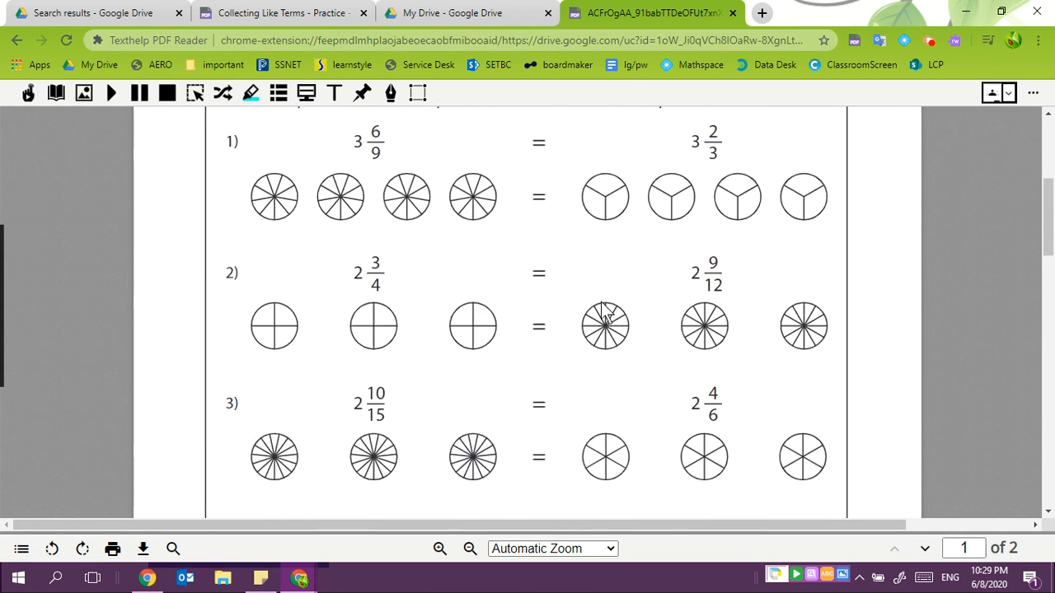
pyautogui.scroll(-2, 601, 302)
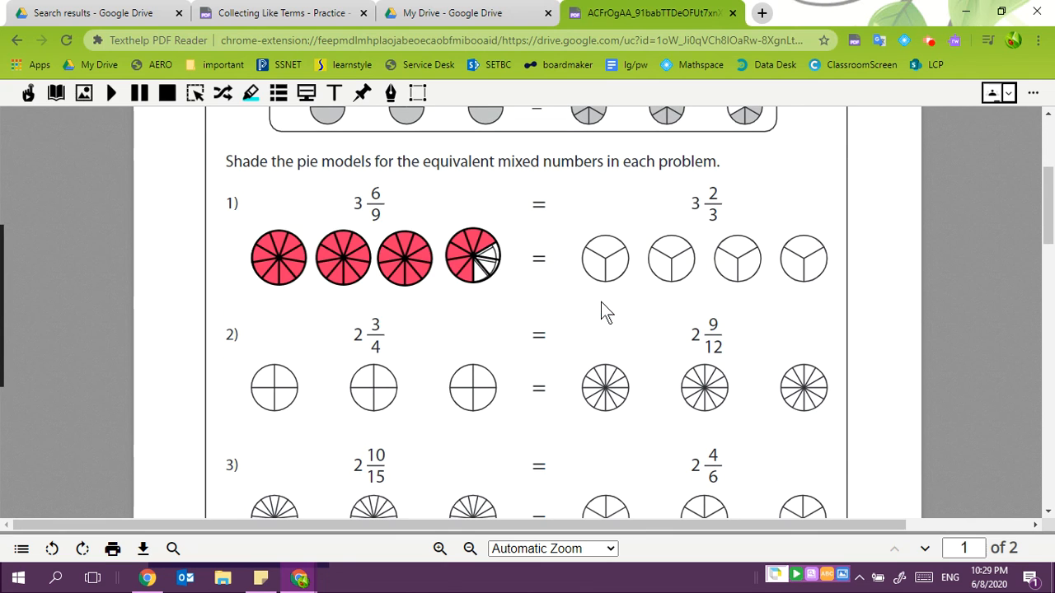
pyautogui.hotkey('alt', 'Tab')
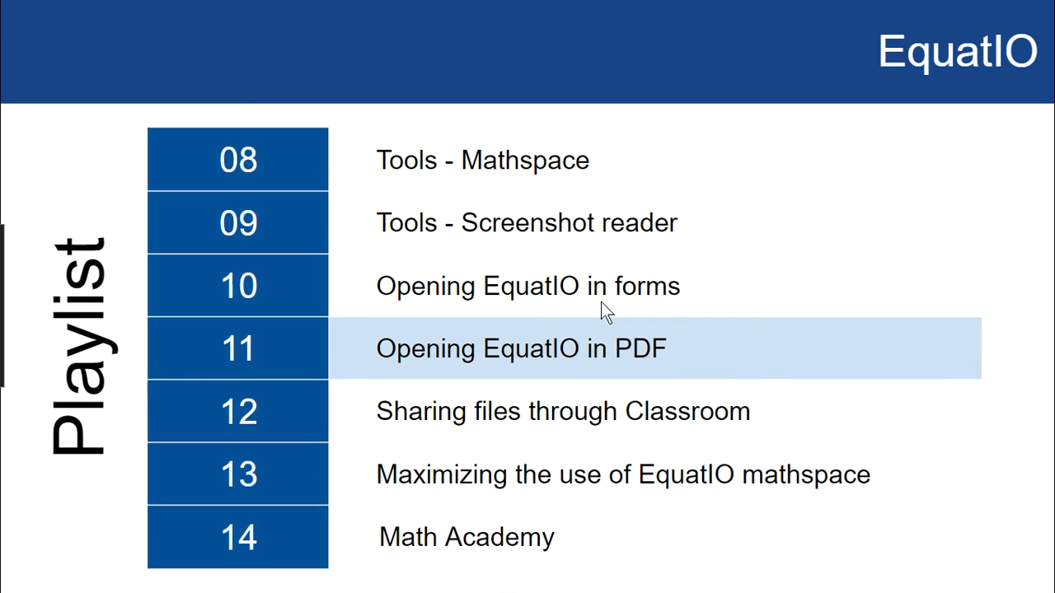
pyautogui.click(600, 302)
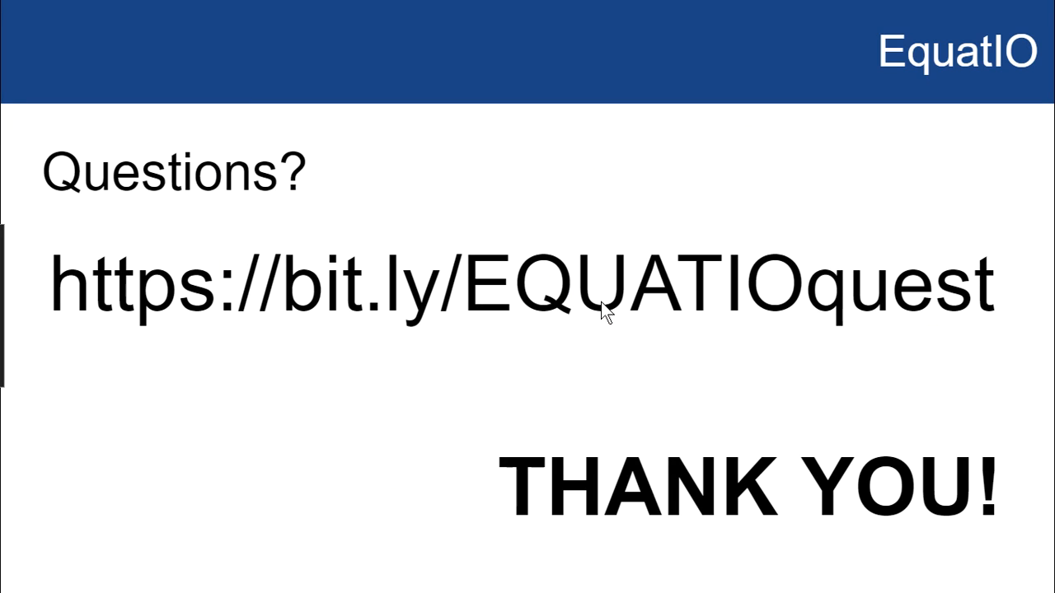